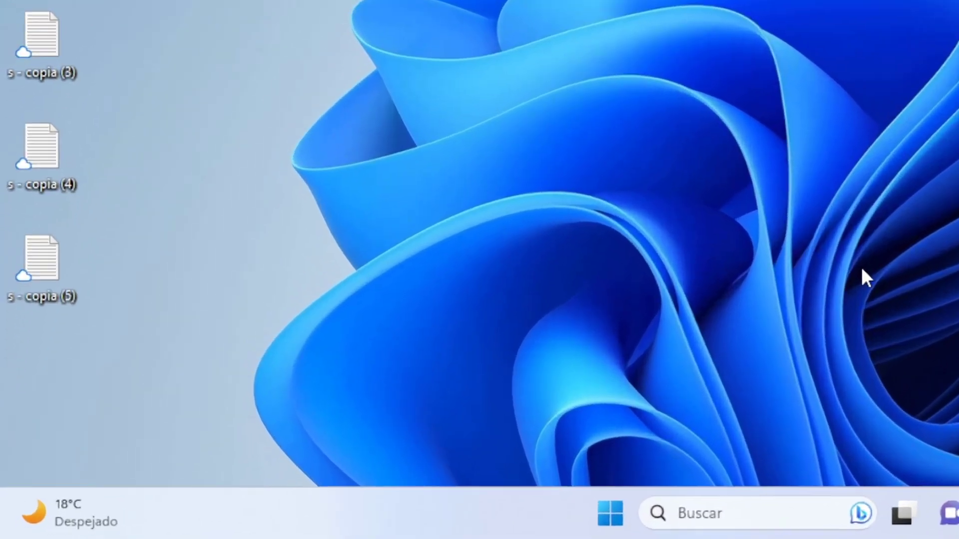
# - Open the Registry Editor and expand HKEY_CURRENT_USER\Software\Policies\Microsoft\Windows
pyautogui.press('super+r')
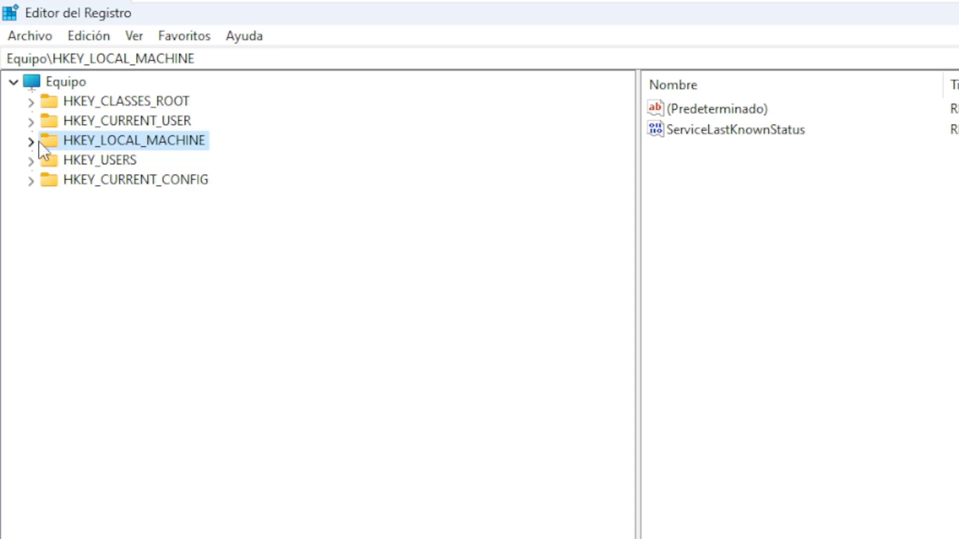
pyautogui.click(31, 122)
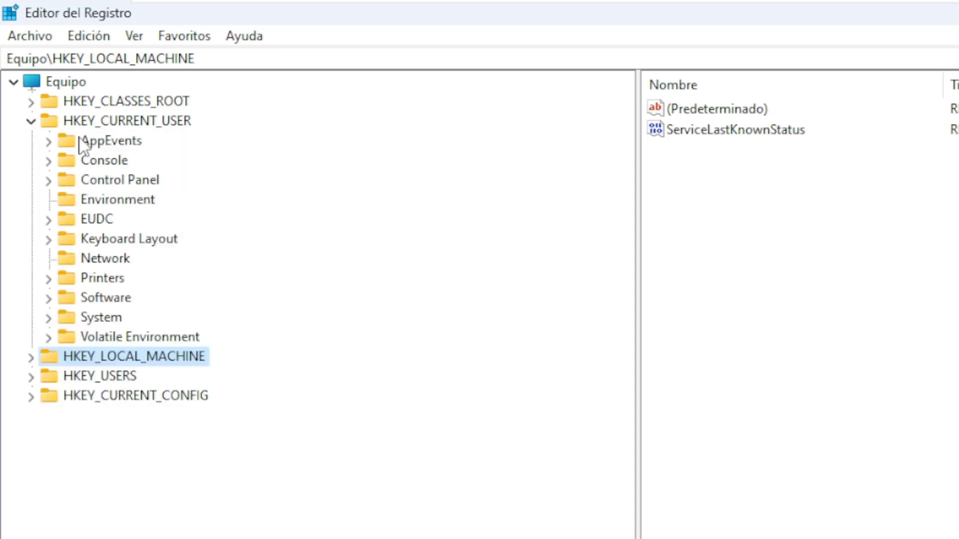
pyautogui.click(48, 298)
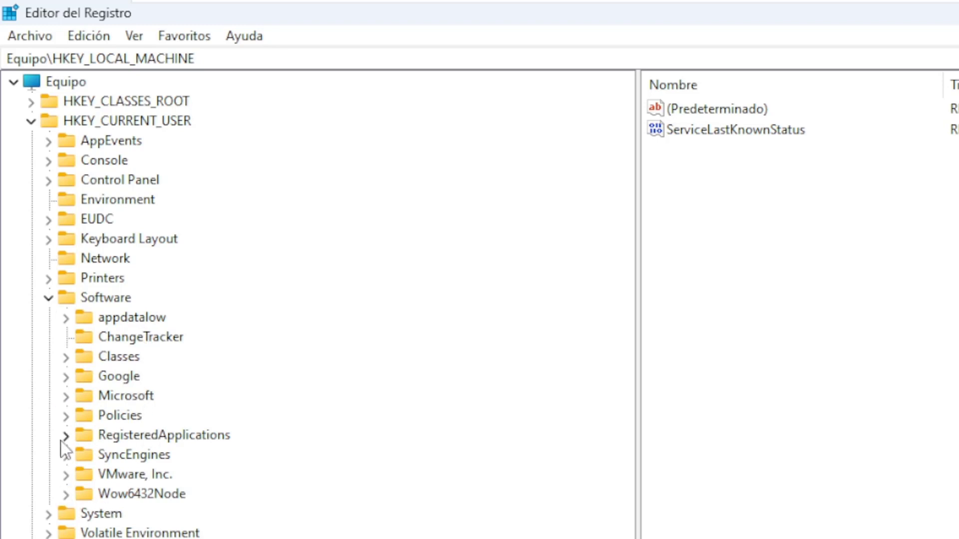
pyautogui.click(66, 417)
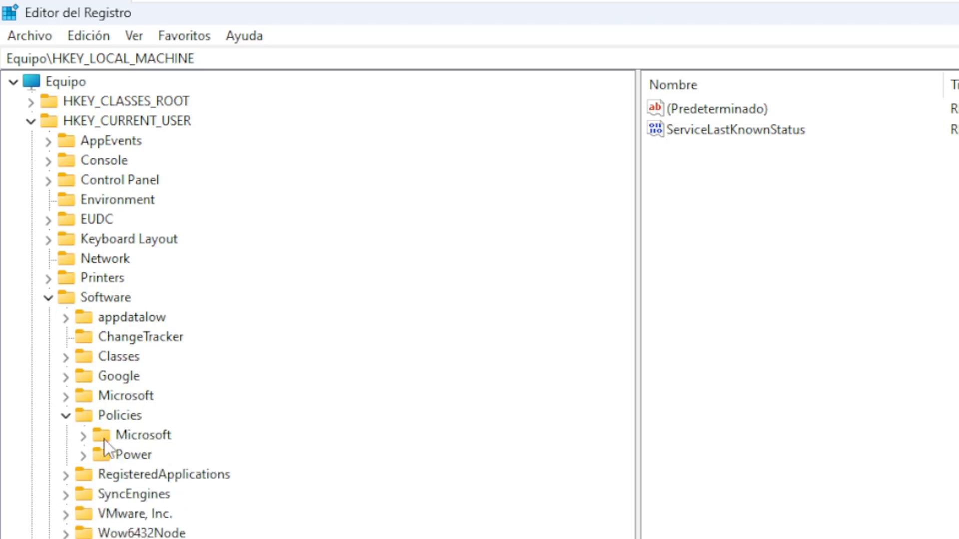
pyautogui.click(84, 435)
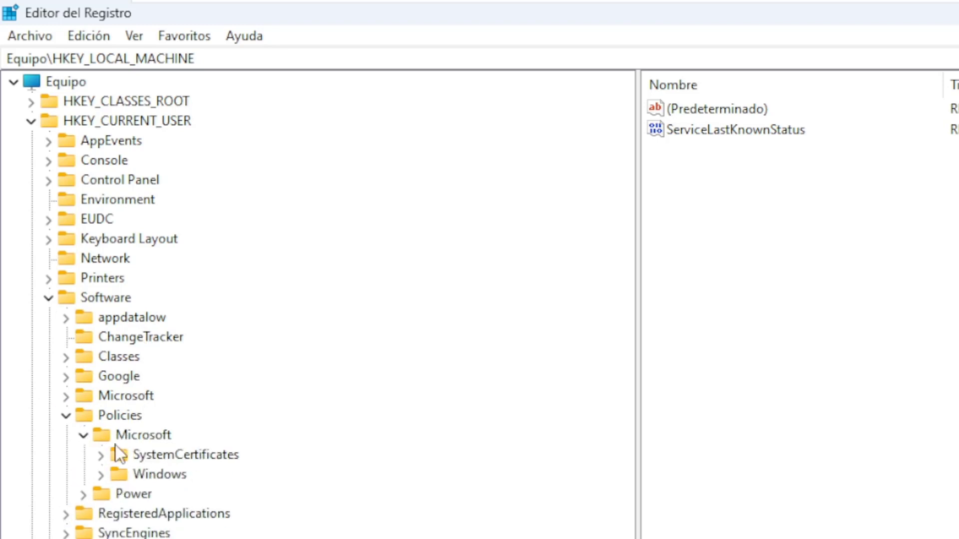
pyautogui.click(100, 475)
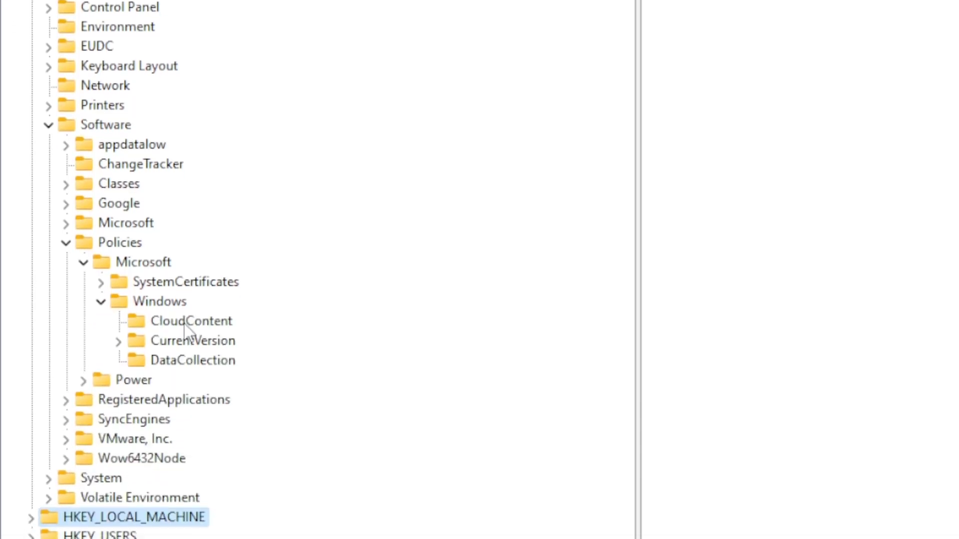
# - Create a new key named System under the Policies\Microsoft\Windows key
pyautogui.rightClick(156, 303)
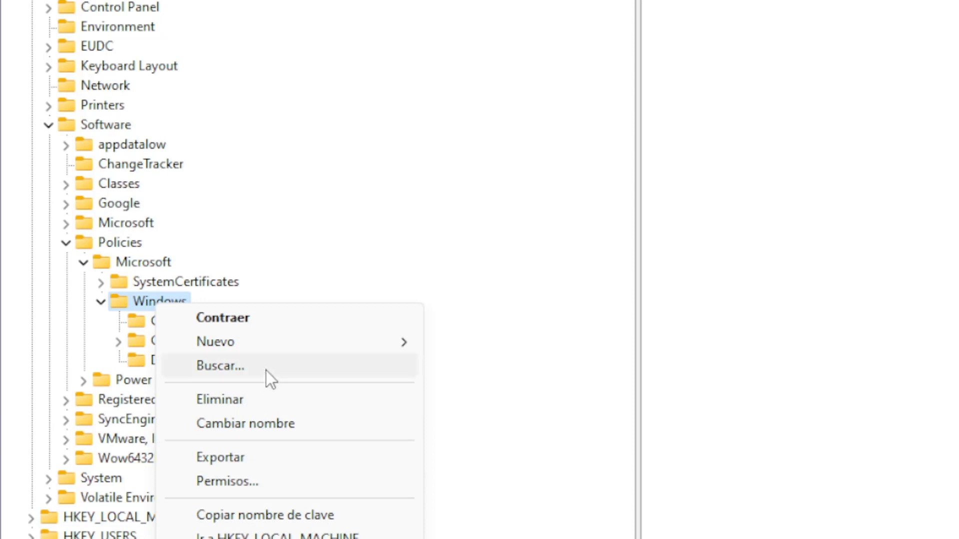
pyautogui.moveTo(274, 353)
pyautogui.click(531, 347)
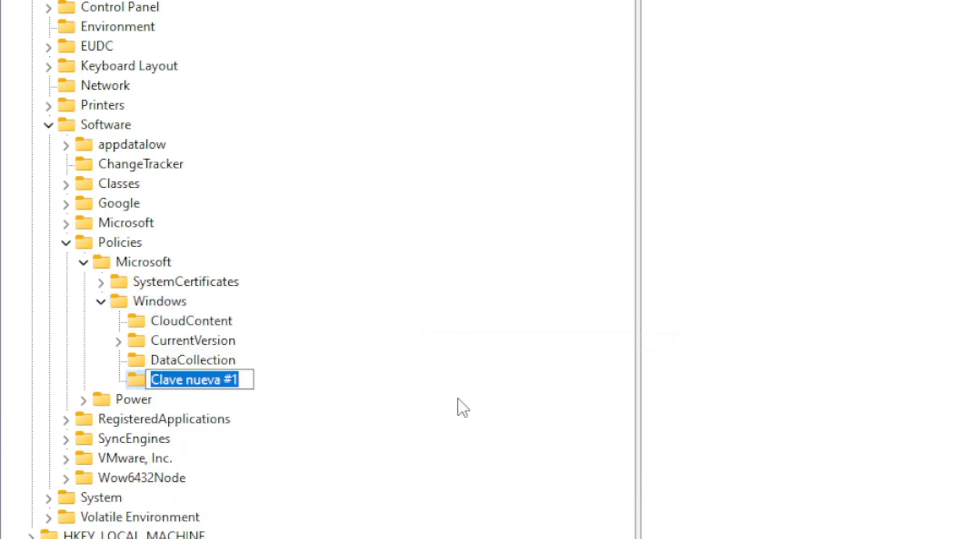
pyautogui.write('System')
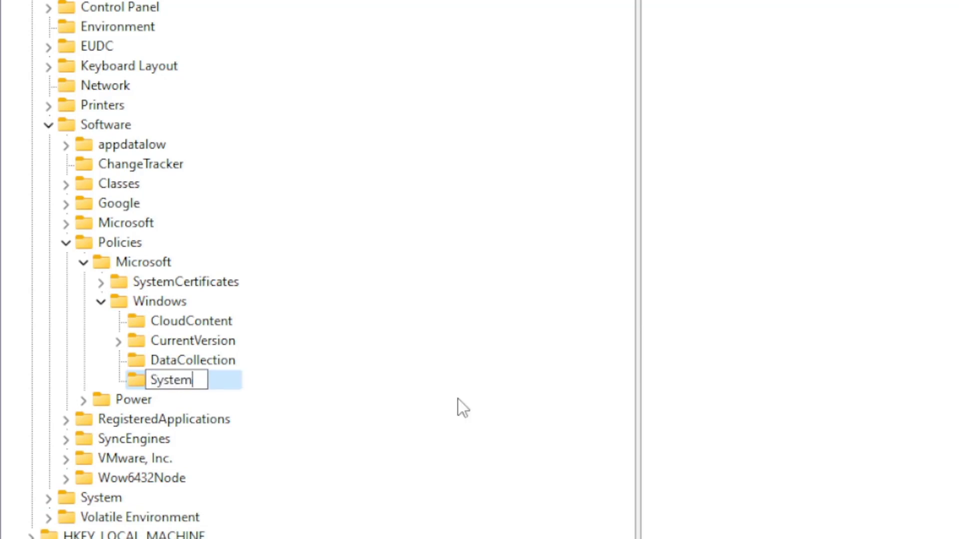
pyautogui.press('Return')
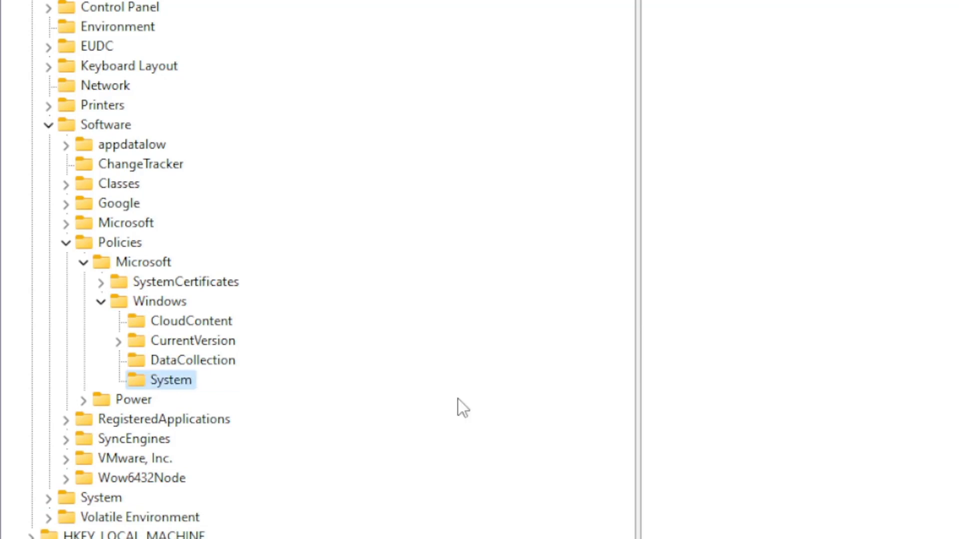
# - Create a 32-bit DWORD value named DisableCMD in the new System key
pyautogui.rightClick(766, 78)
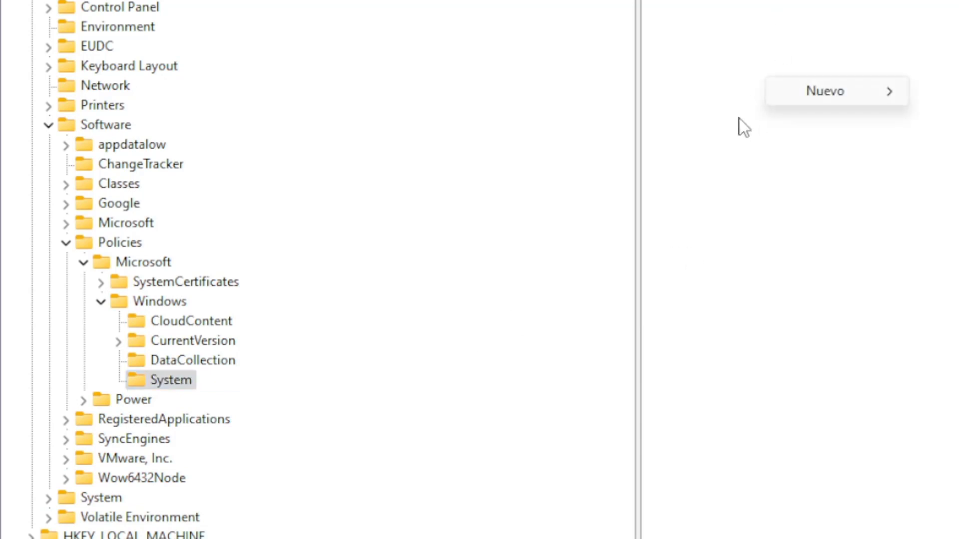
pyautogui.moveTo(802, 98)
pyautogui.click(820, 206)
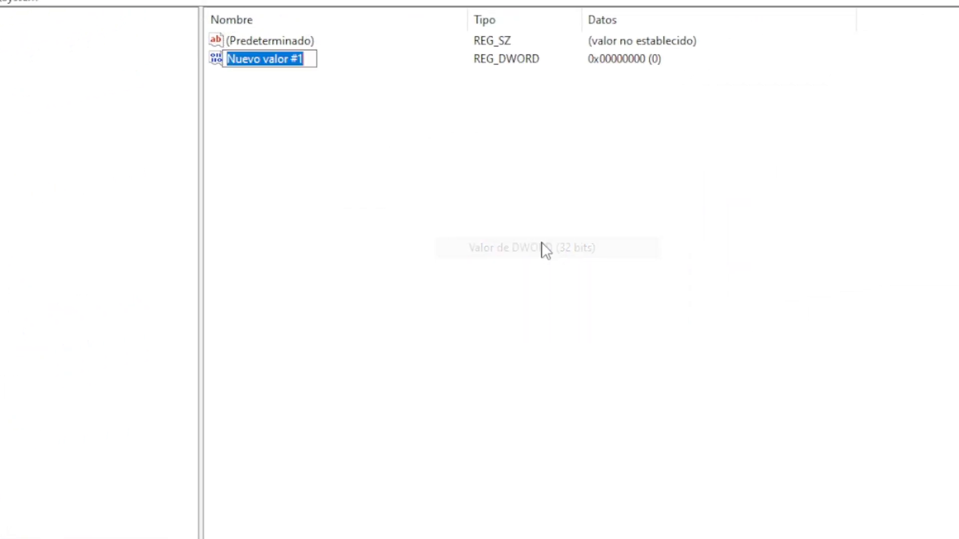
pyautogui.write('DisableCMD')
pyautogui.press('Return')
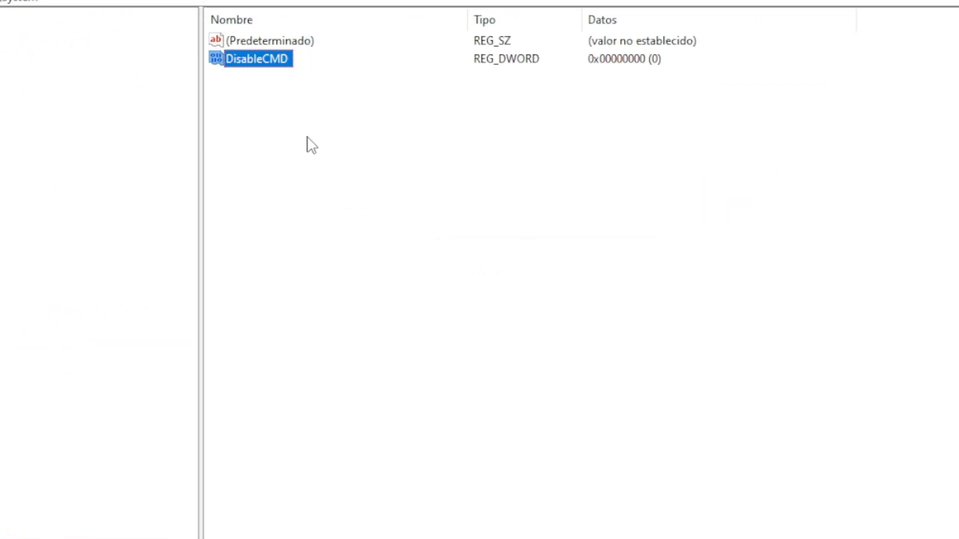
# - Set the DisableCMD value data to 1
pyautogui.doubleClick(273, 69)
pyautogui.write('1')
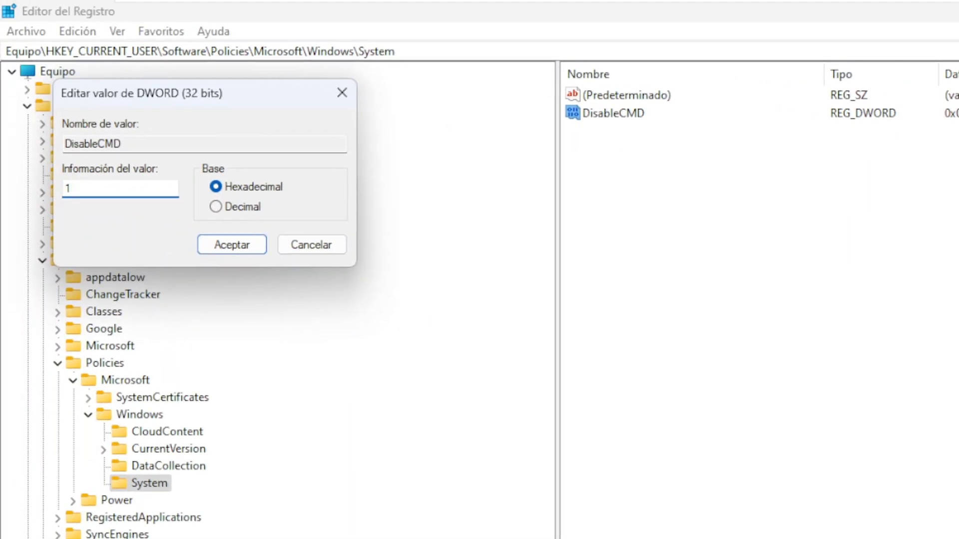
pyautogui.click(205, 249)
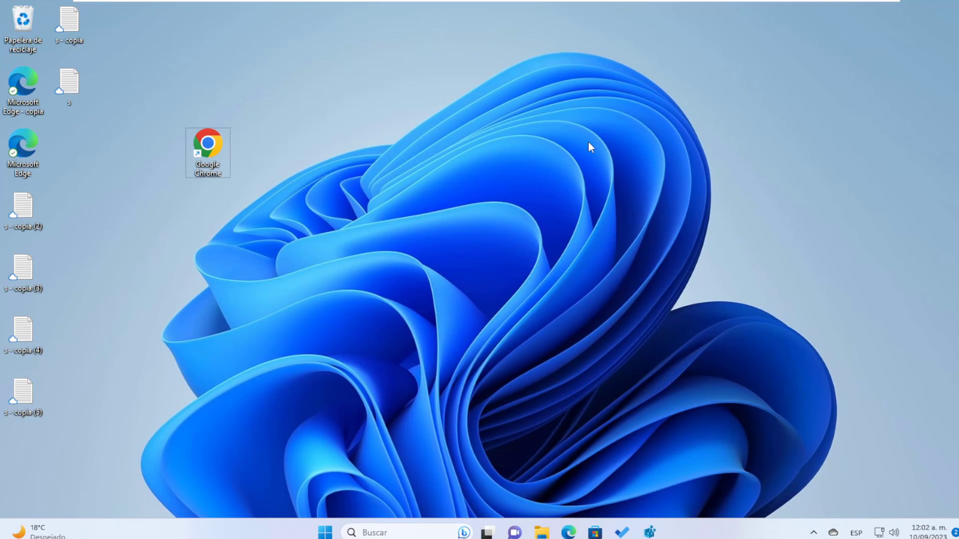
# - Search for cmd and launch the Command Prompt to check whether it is blocked, and dismiss its window
pyautogui.press('super')
pyautogui.write('cmd')
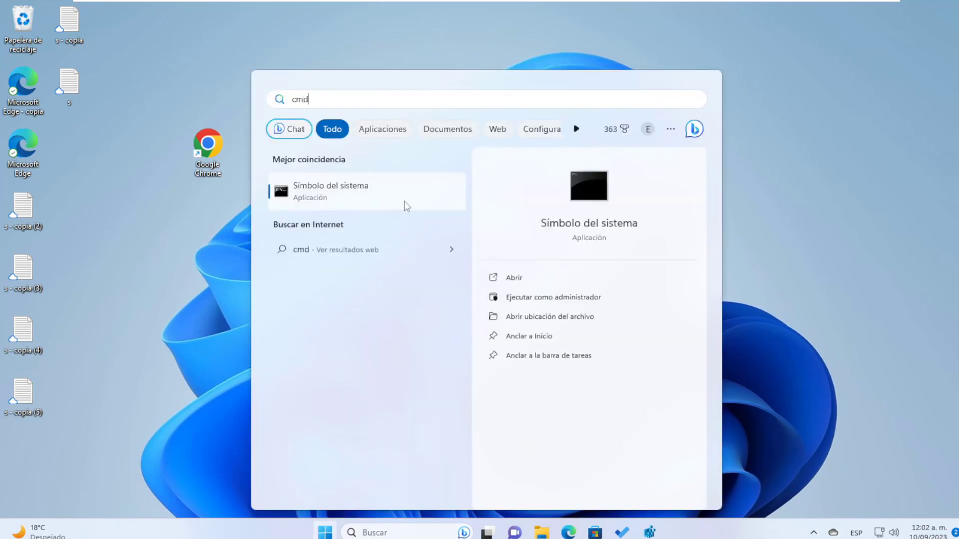
pyautogui.click(355, 192)
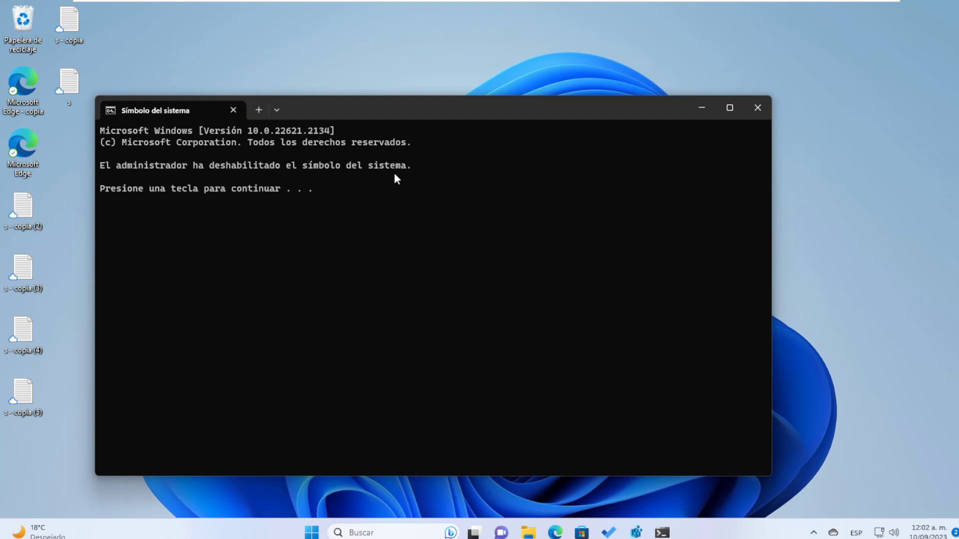
pyautogui.press('Return')
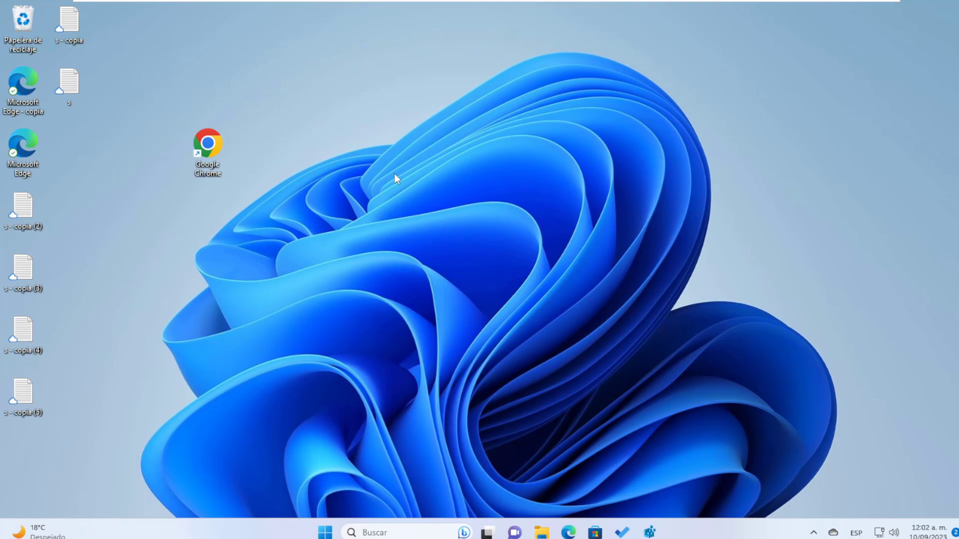
# - Return to the Registry Editor, set the DisableCMD value data to 0 and close the editor
pyautogui.click(649, 533)
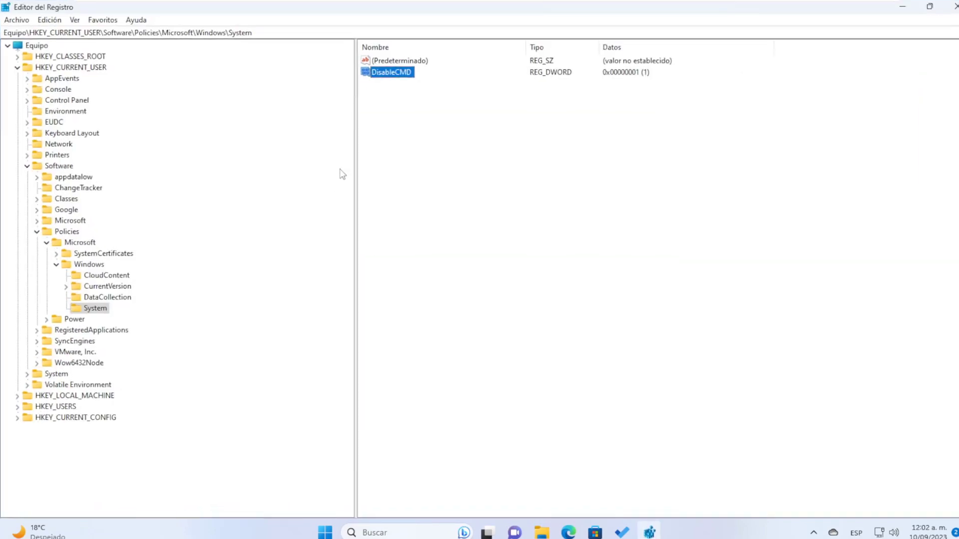
pyautogui.doubleClick(397, 79)
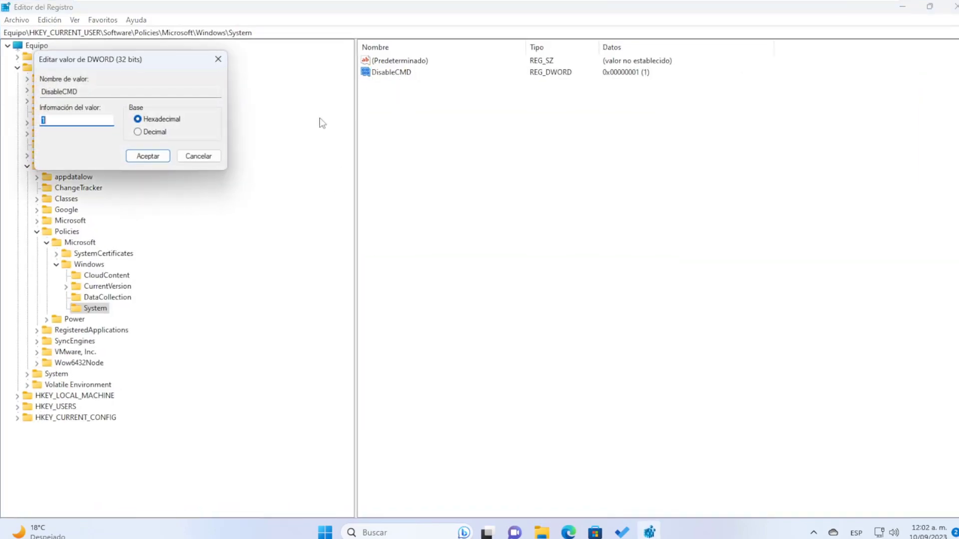
pyautogui.write('0')
pyautogui.click(146, 156)
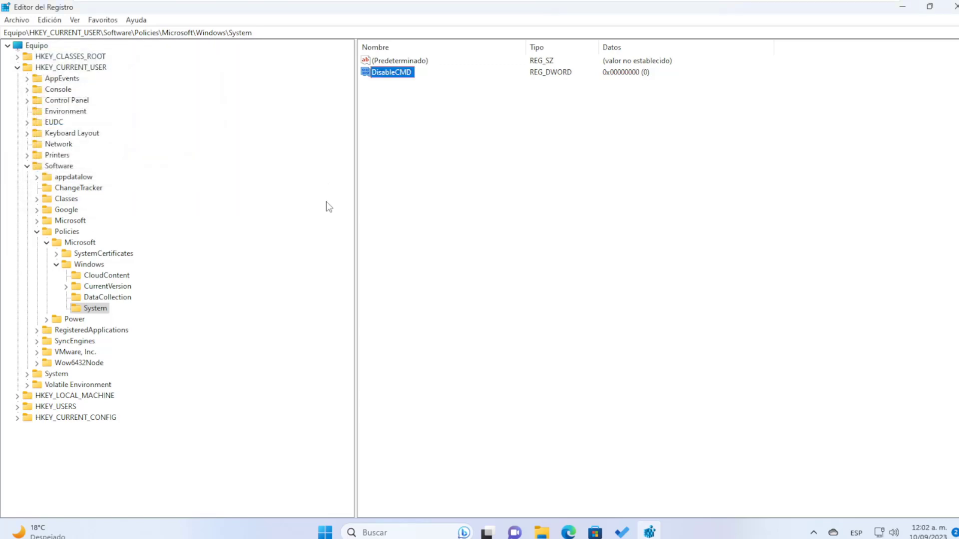
pyautogui.click(952, 6)
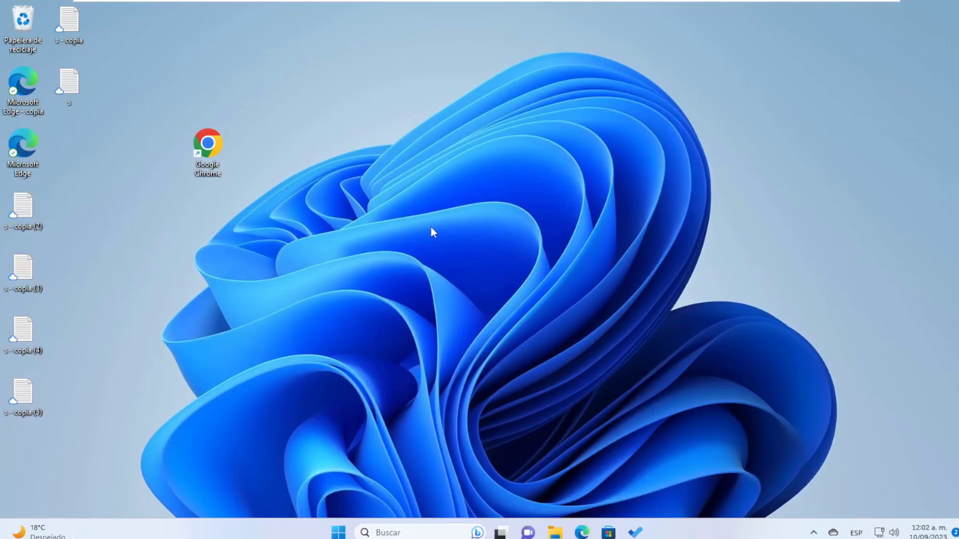
# - Launch the Command Prompt again to check whether it can be used, and close it
pyautogui.press('super')
pyautogui.write('cmd')
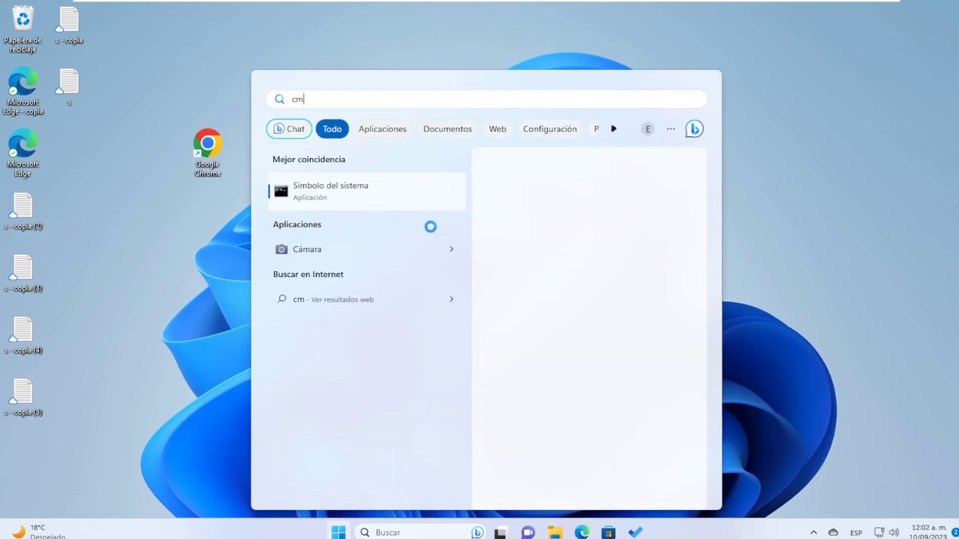
pyautogui.click(320, 203)
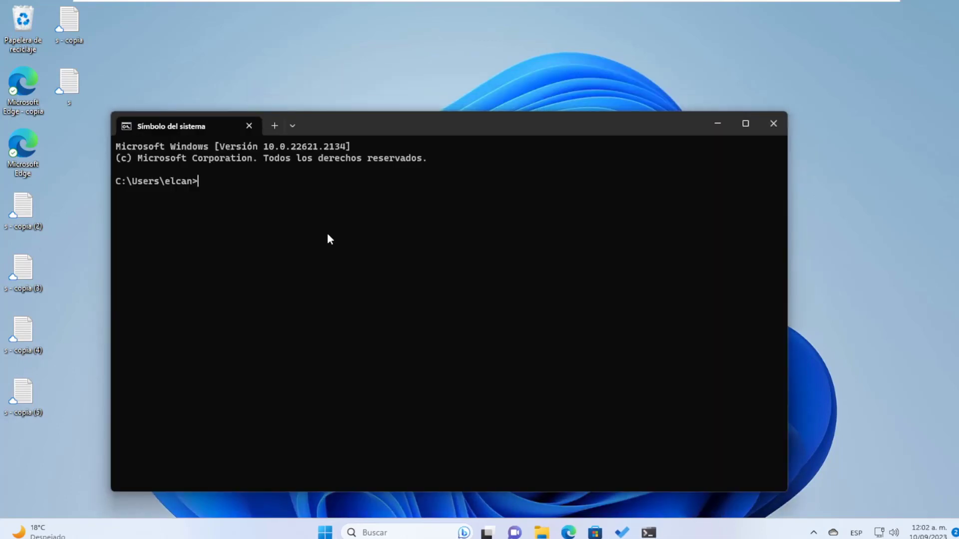
pyautogui.click(772, 123)
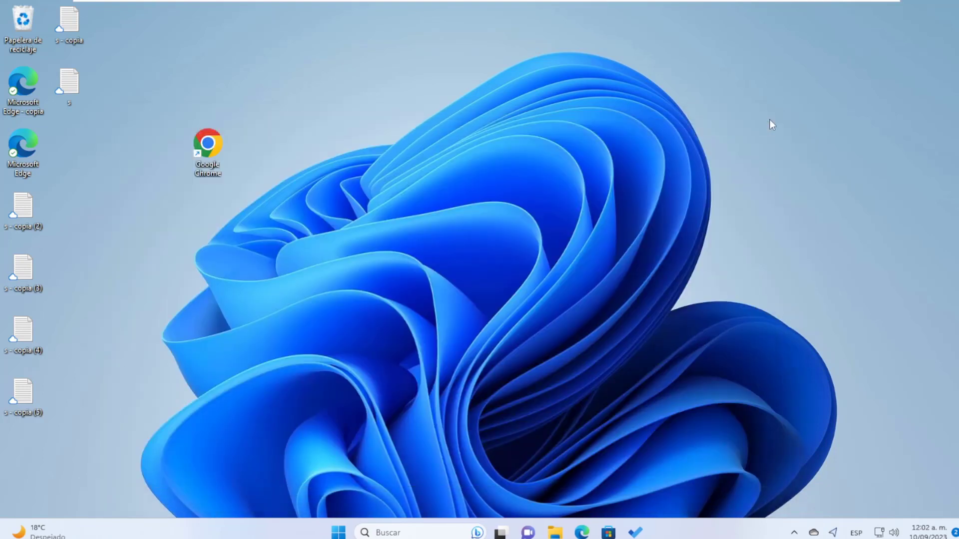
# - Open the Local Group Policy Editor by running gpedit.msc, maximize it and widen its tree pane
pyautogui.press('super+r')
pyautogui.press('Escape')
pyautogui.press('super+r')
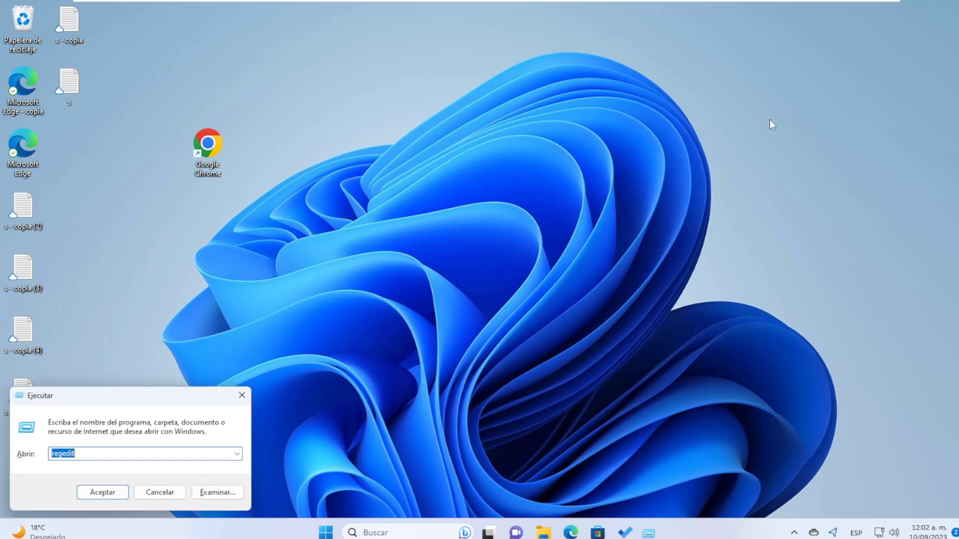
pyautogui.write('gpedit')
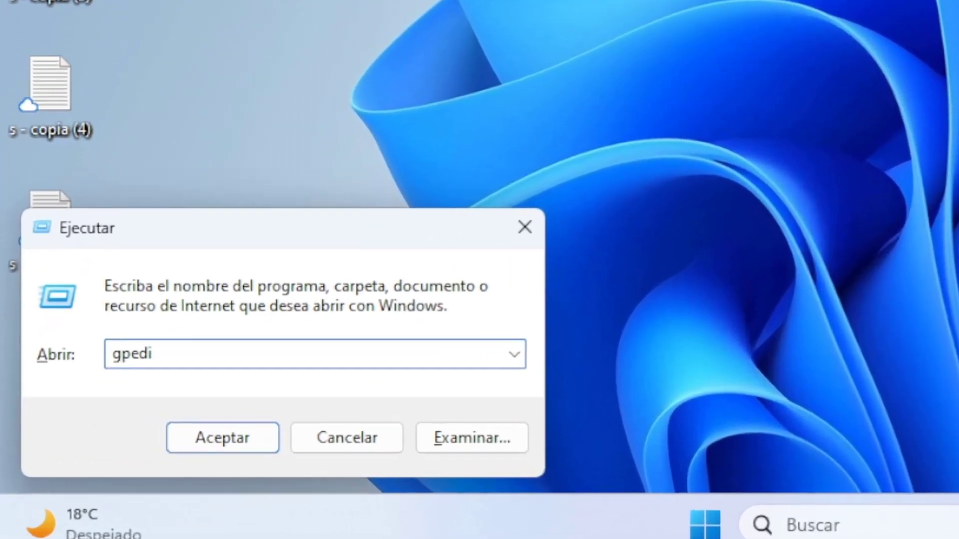
pyautogui.write('.msc')
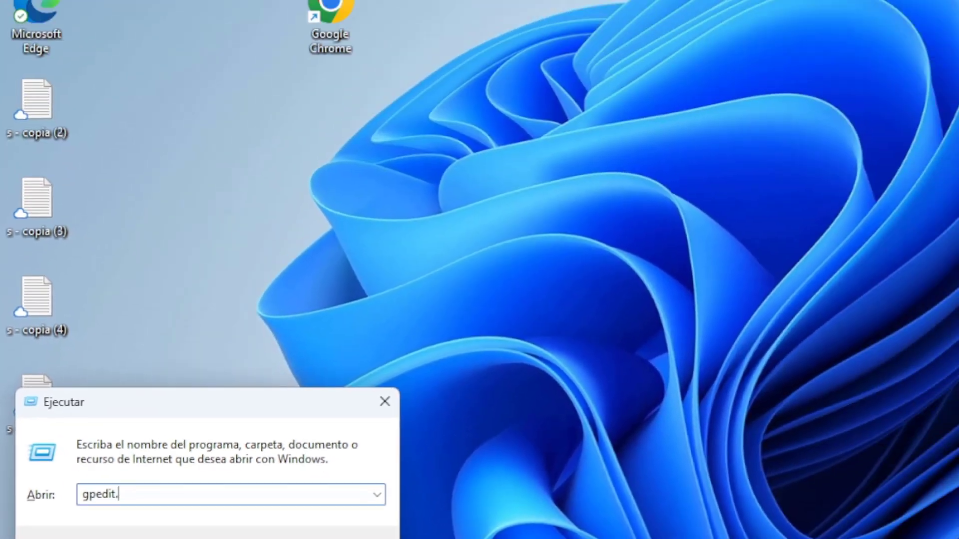
pyautogui.press('Return')
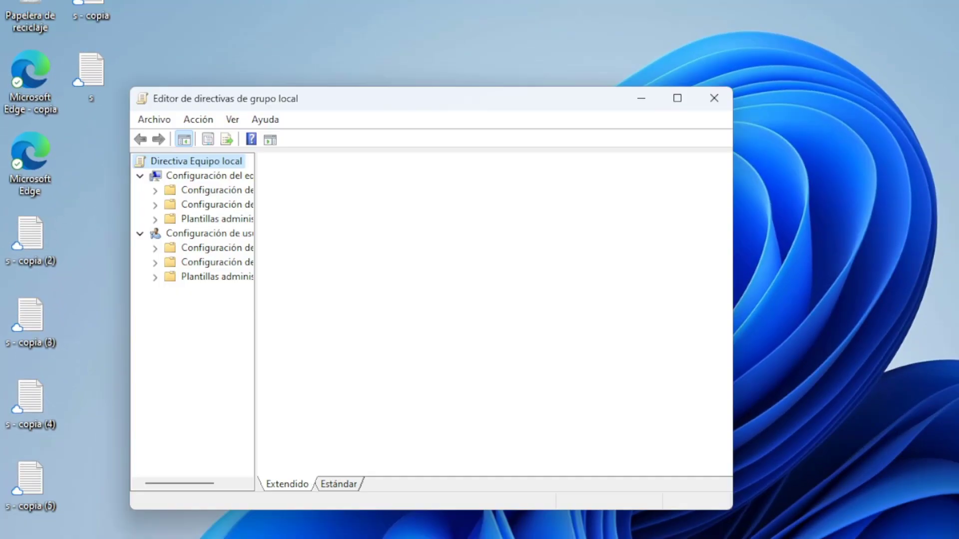
pyautogui.click(677, 98)
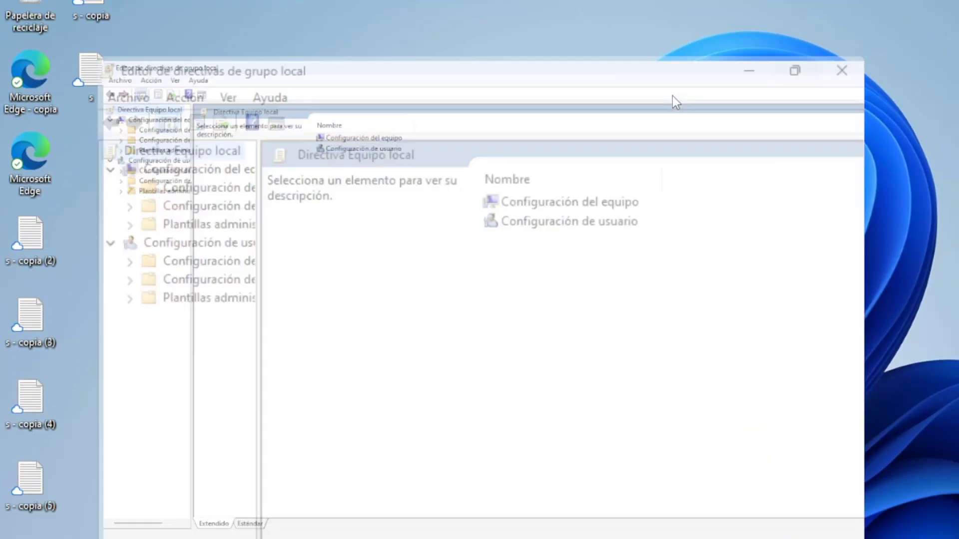
pyautogui.moveTo(128, 218); pyautogui.dragTo(247, 210)
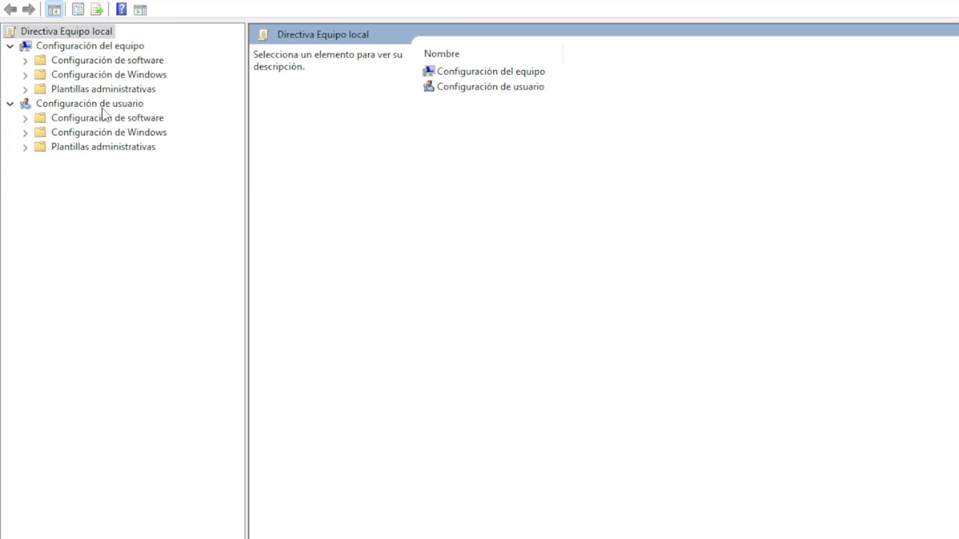
# - Select the policy "Impedir el acceso al símbolo del sistema" in Configuración de usuario > Plantillas administrativas > Sistema
pyautogui.click(25, 149)
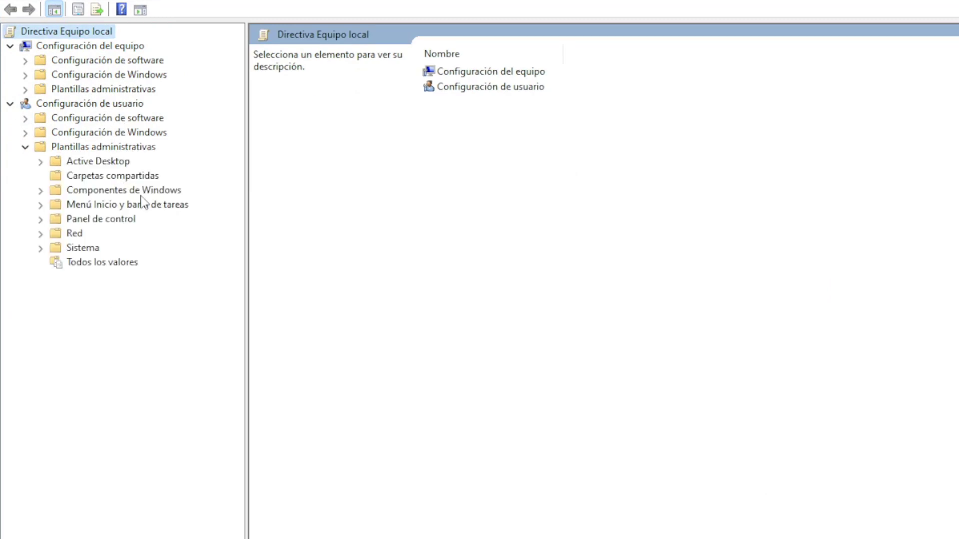
pyautogui.click(40, 248)
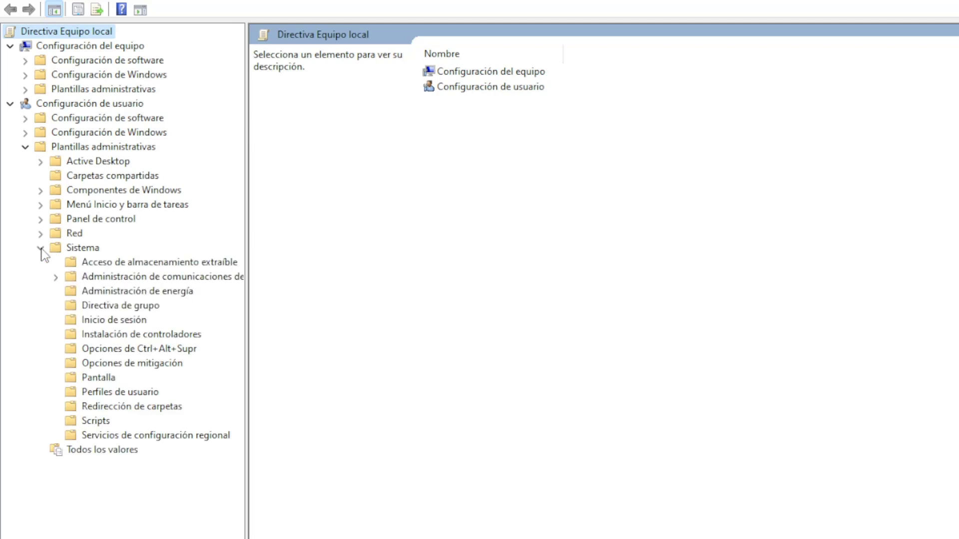
pyautogui.click(83, 248)
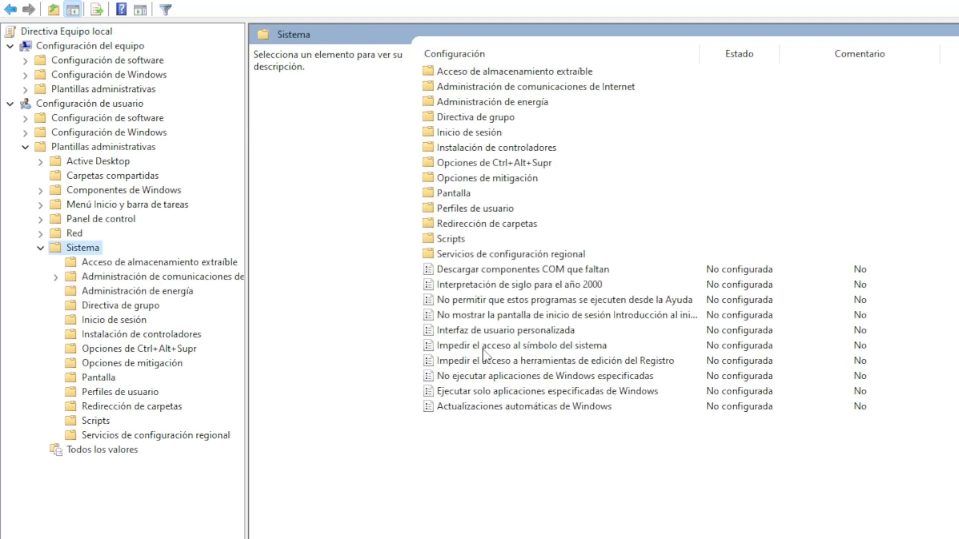
pyautogui.click(552, 347)
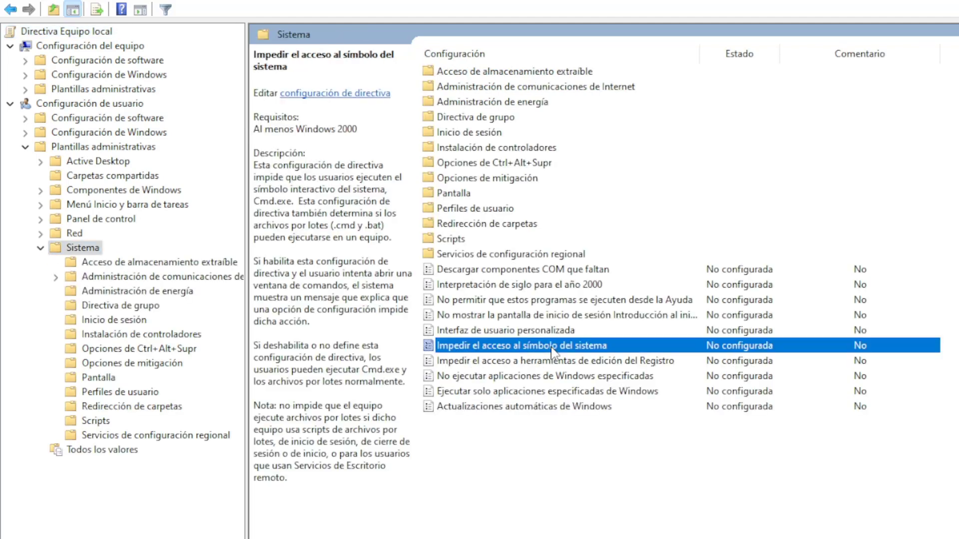
# - Set the policy "Impedir el acceso al símbolo del sistema" to Habilitada, apply it and close its settings
pyautogui.doubleClick(552, 346)
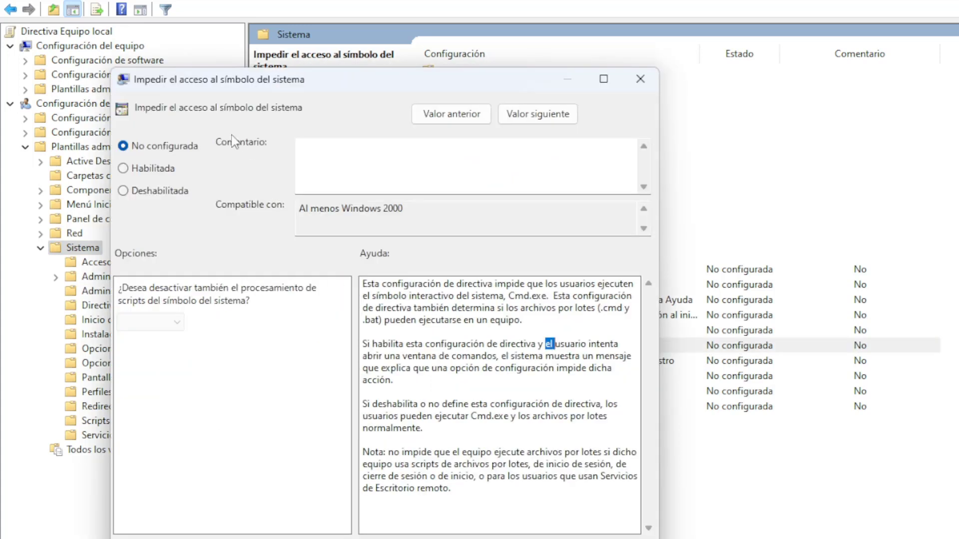
pyautogui.click(143, 168)
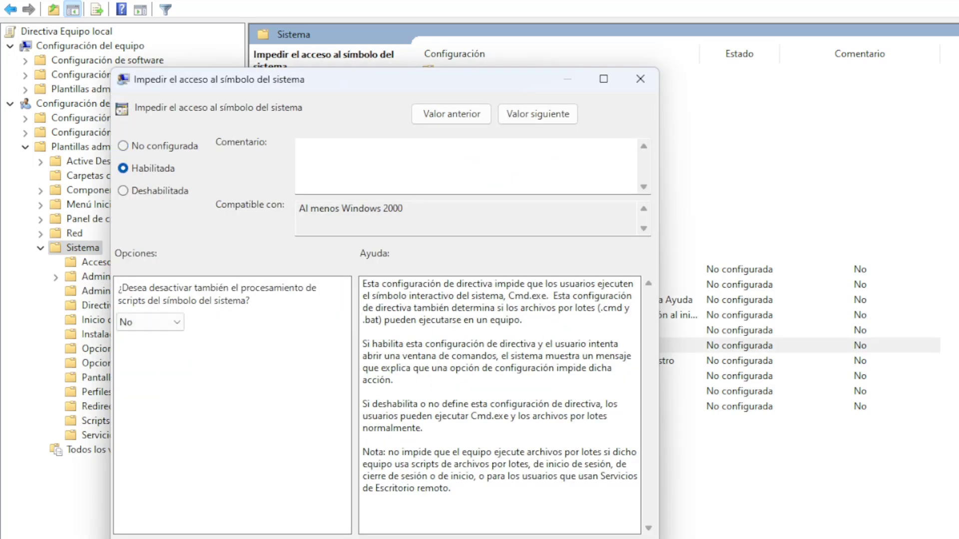
pyautogui.hotkey('alt', 'a')
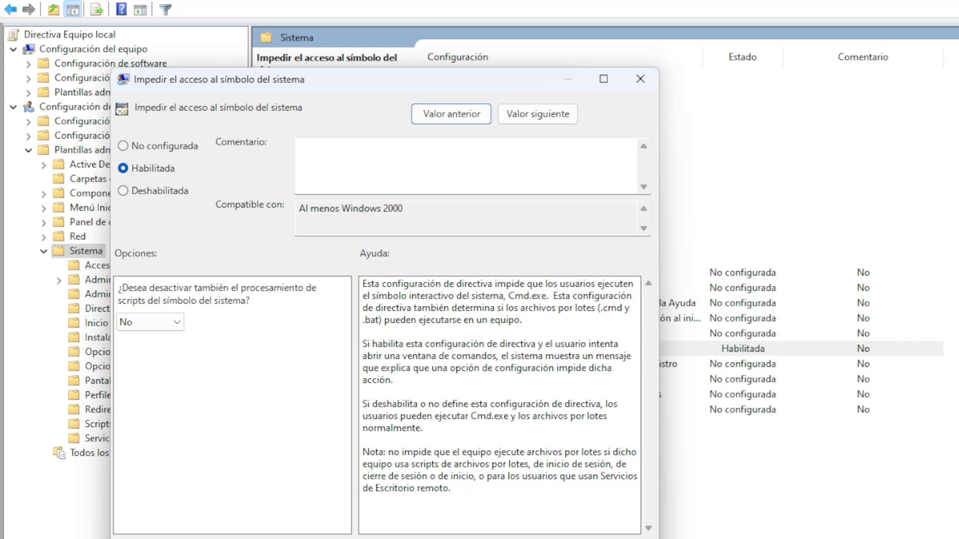
pyautogui.click(542, 537)
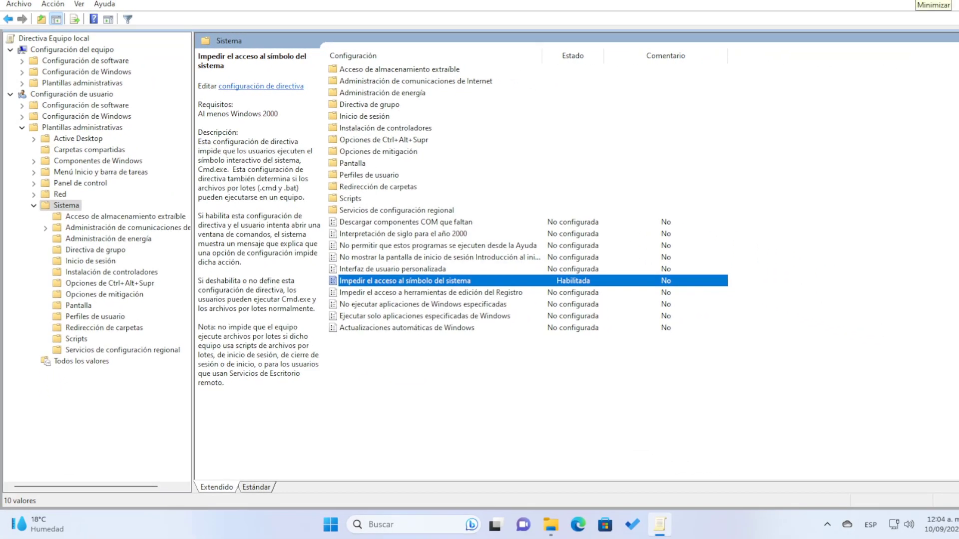
# - Minimize the policy editor, launch the Command Prompt via cmd to test the enabled policy, and dismiss its window
pyautogui.click(922, 1)
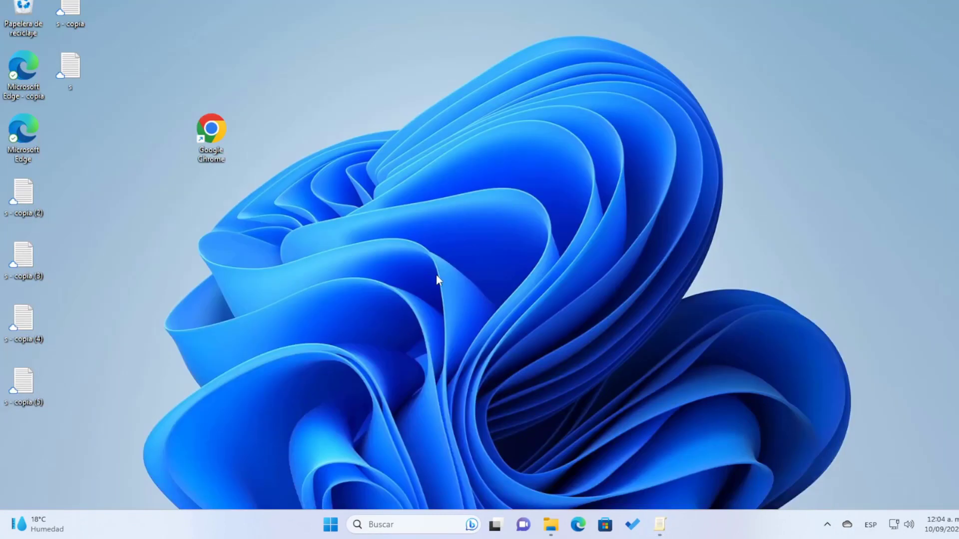
pyautogui.press('super')
pyautogui.write('cmd')
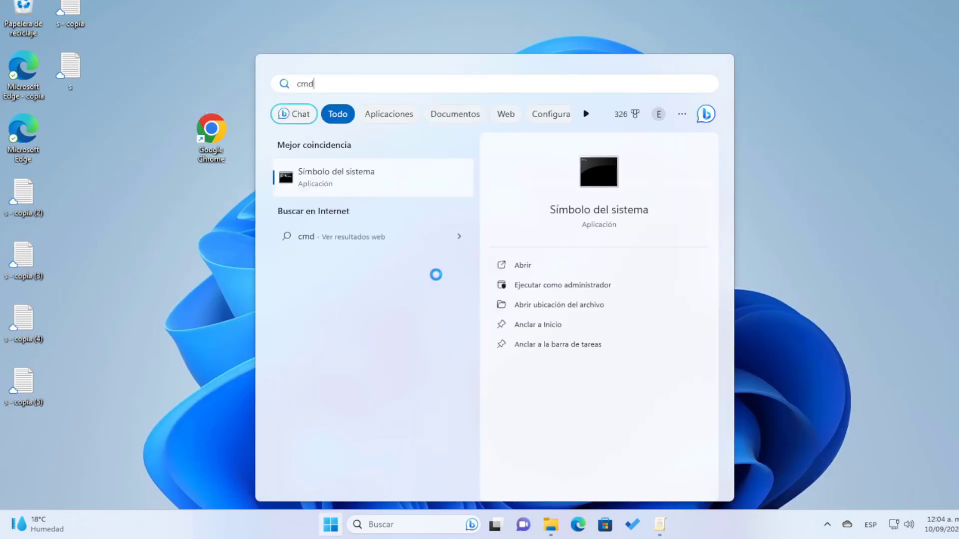
pyautogui.press('Return')
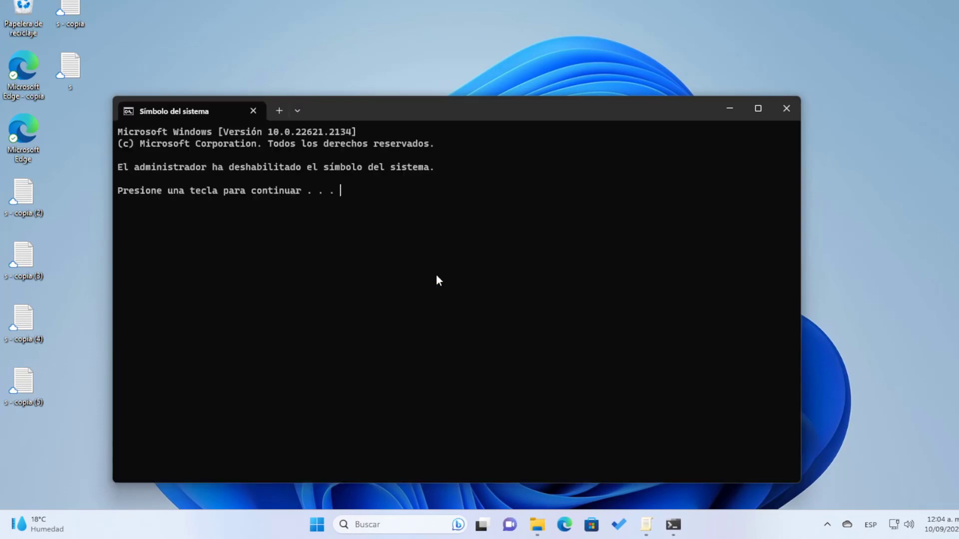
pyautogui.press('Return')
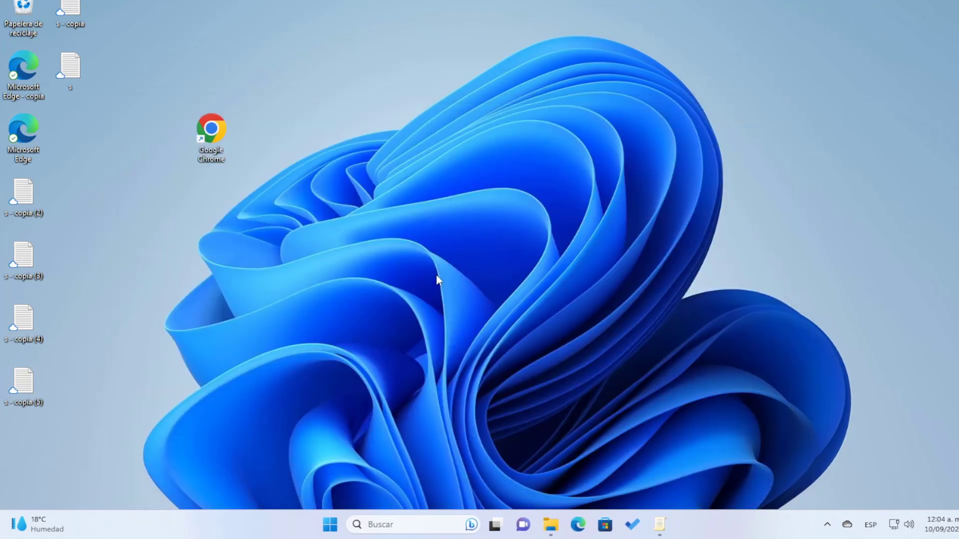
# - Return to the Local Group Policy Editor, set "Impedir el acceso al símbolo del sistema" to No configurada, apply it and close the editor
pyautogui.click(657, 522)
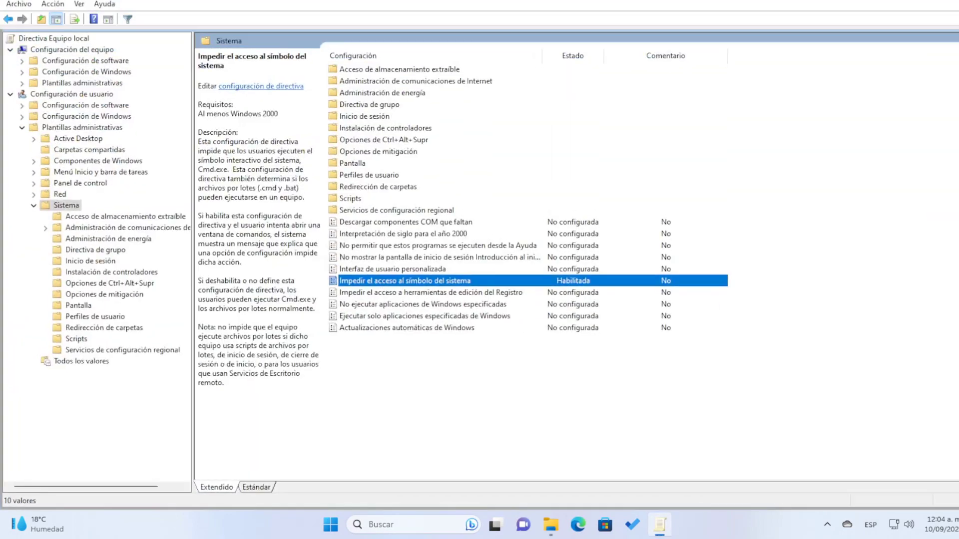
pyautogui.doubleClick(392, 282)
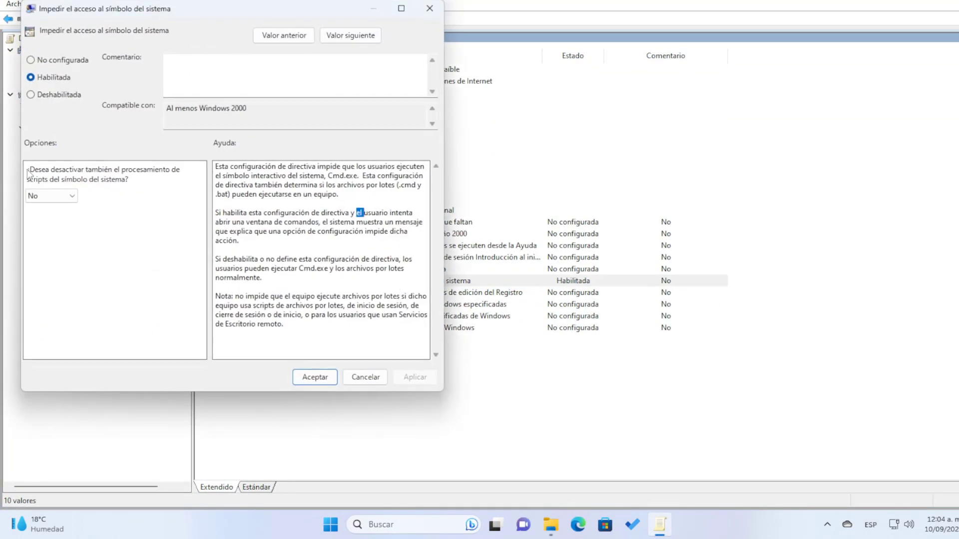
pyautogui.click(50, 60)
pyautogui.click(416, 382)
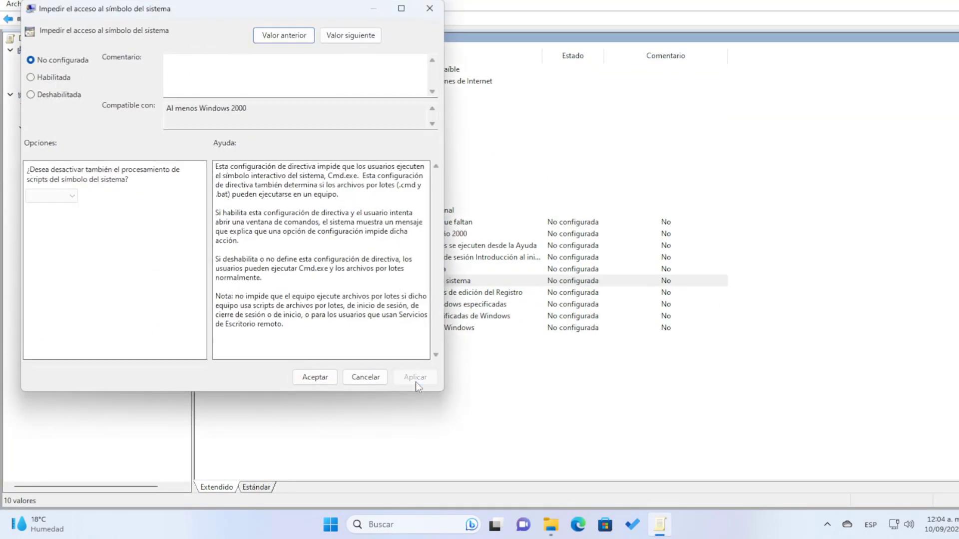
pyautogui.click(327, 382)
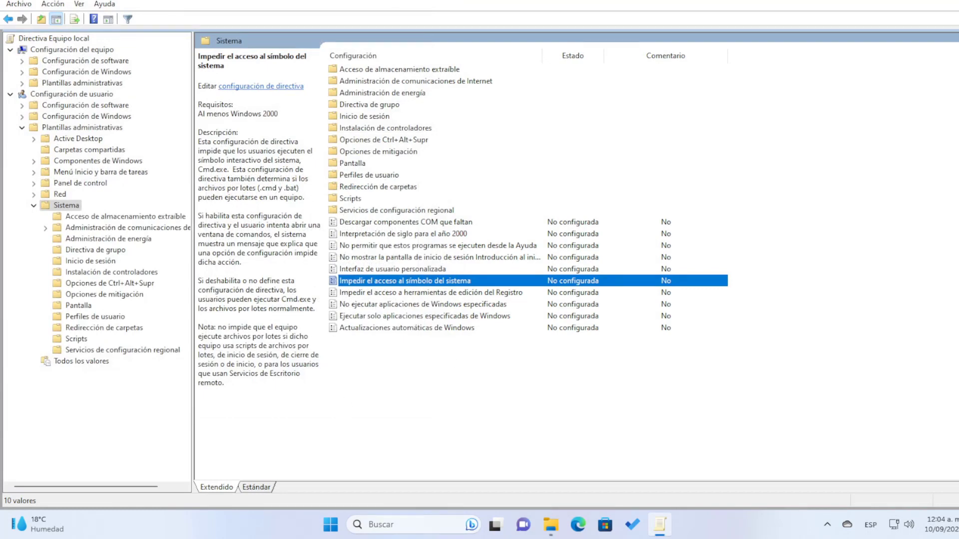
pyautogui.hotkey('alt', 'F4')
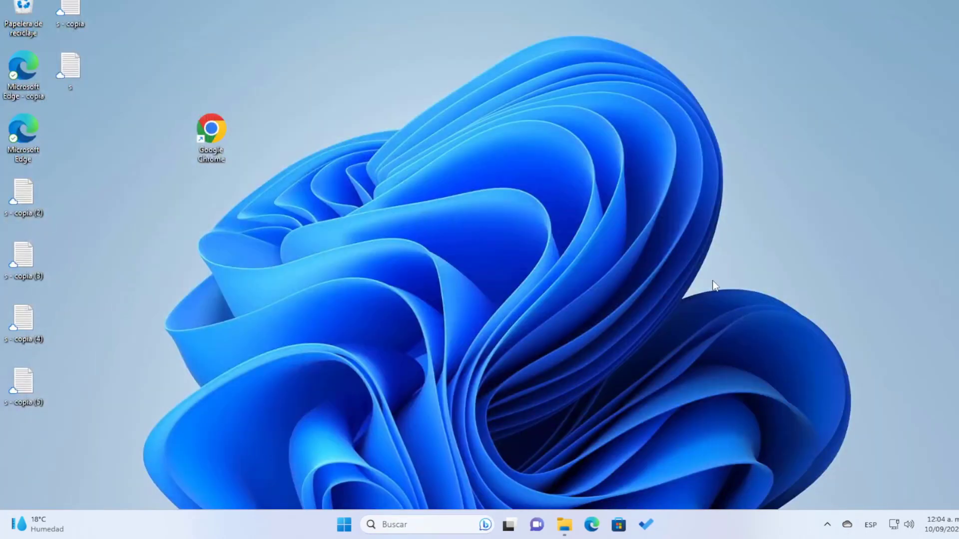
# - Launch the Command Prompt via cmd to test access with the policy not configured, and close its window
pyautogui.press('super')
pyautogui.write('cmd')
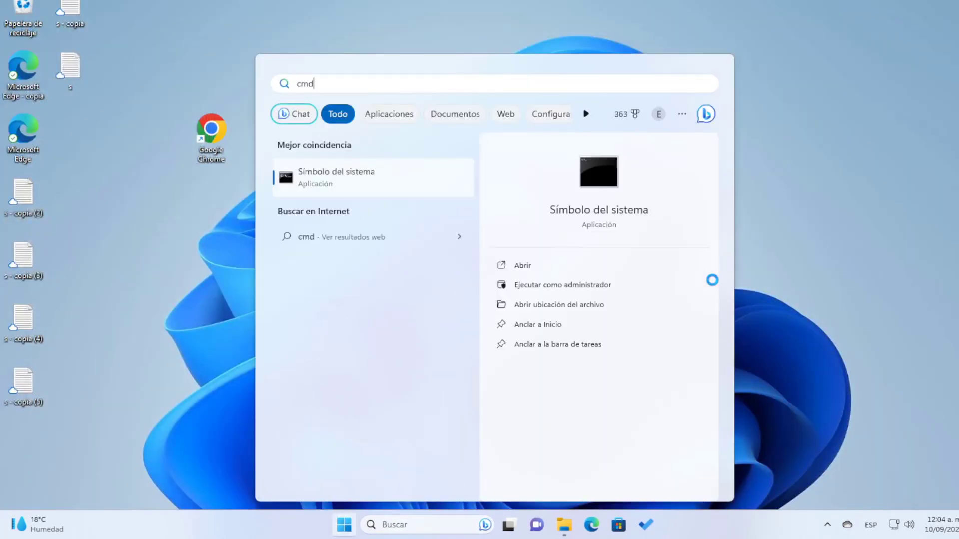
pyautogui.press('Return')
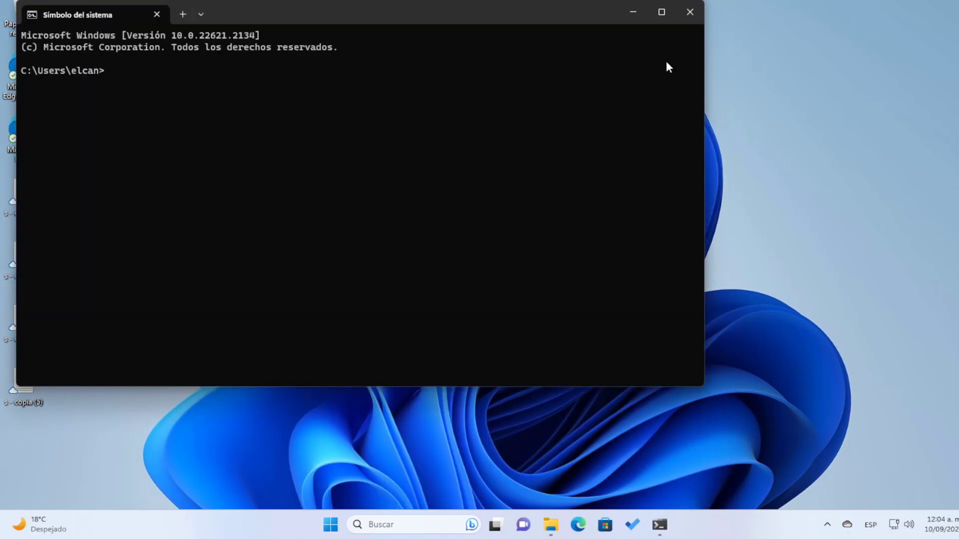
pyautogui.click(690, 12)
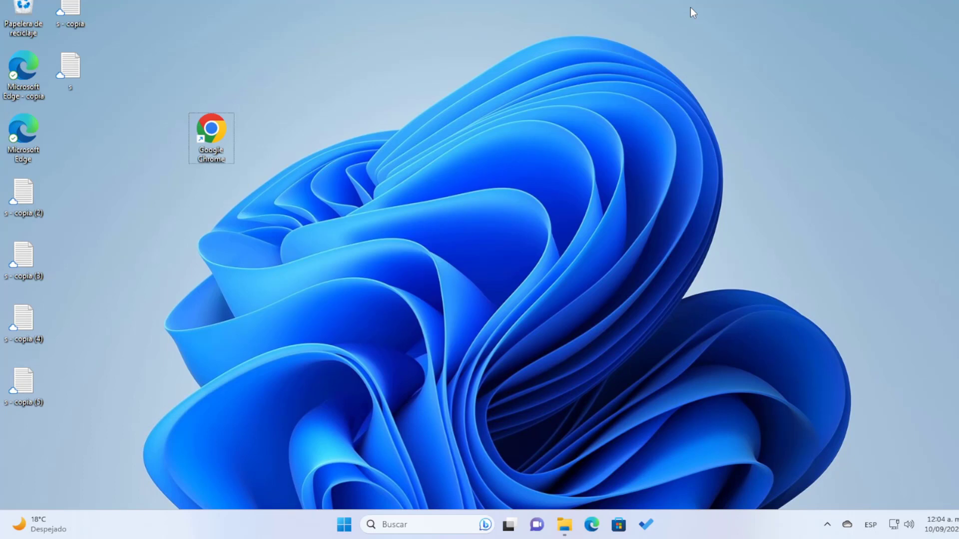
# - Open the Local Security Policy console by running secpol.msc and widen its tree pane
pyautogui.press('super+r')
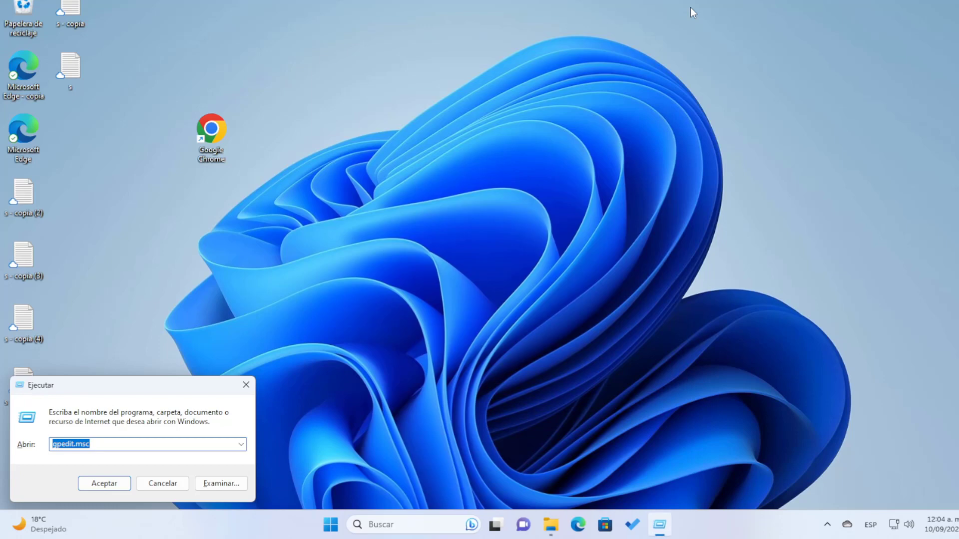
pyautogui.write('sec')
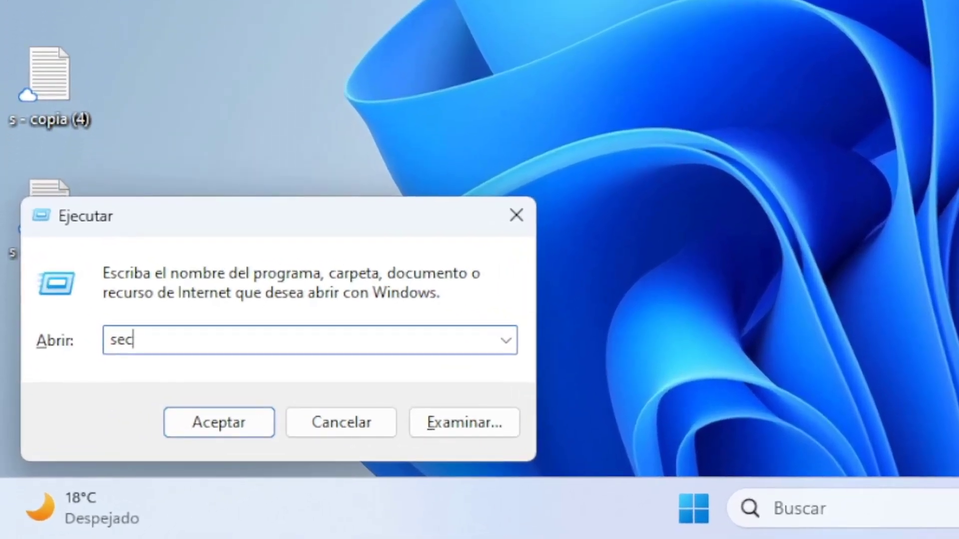
pyautogui.write('pol.msc')
pyautogui.press('Return')
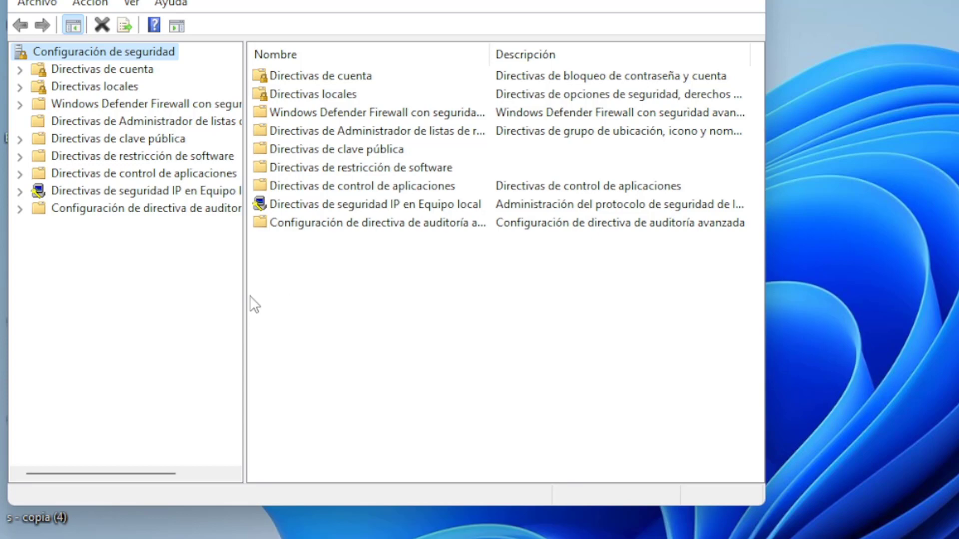
pyautogui.moveTo(243, 287); pyautogui.dragTo(327, 287)
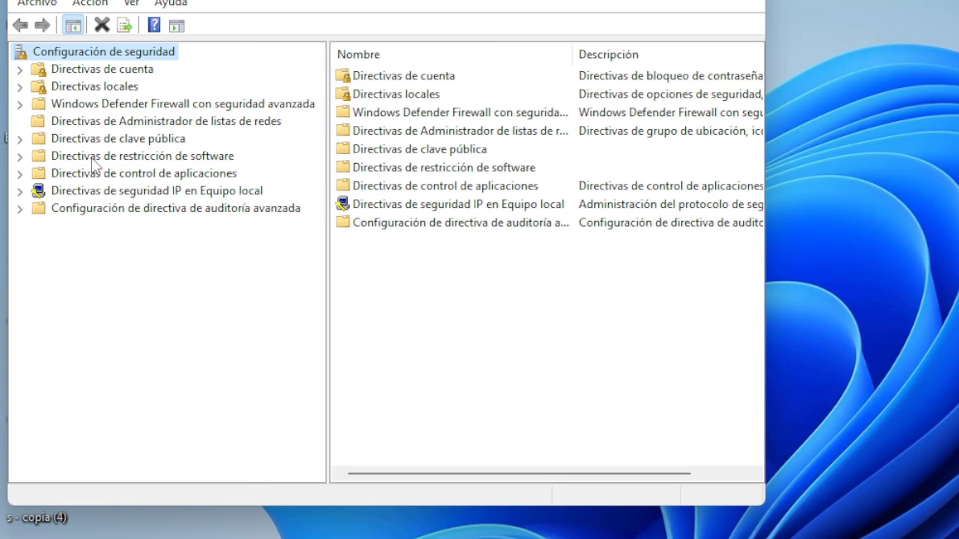
# - Create new software restriction policies under "Directivas de restricción de software" and expand that folder
pyautogui.click(125, 159)
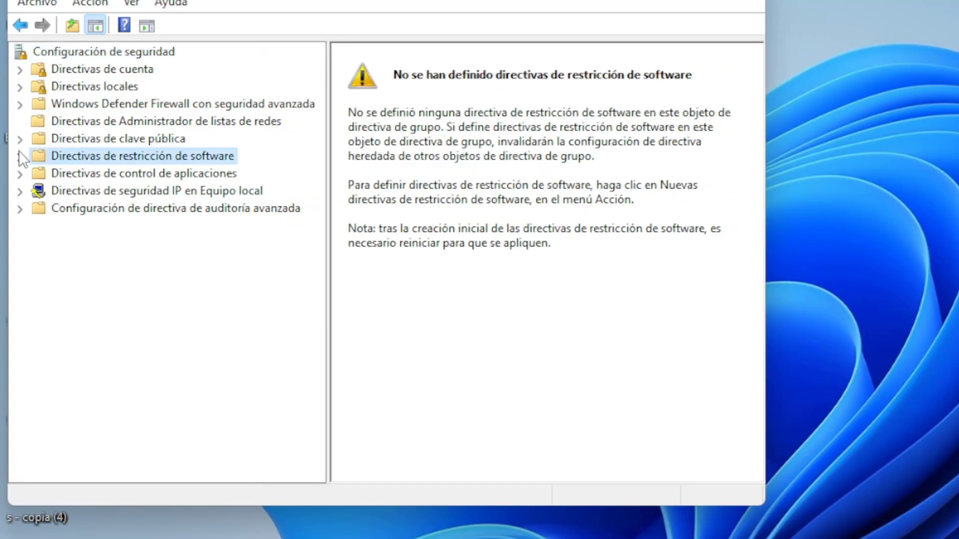
pyautogui.rightClick(172, 163)
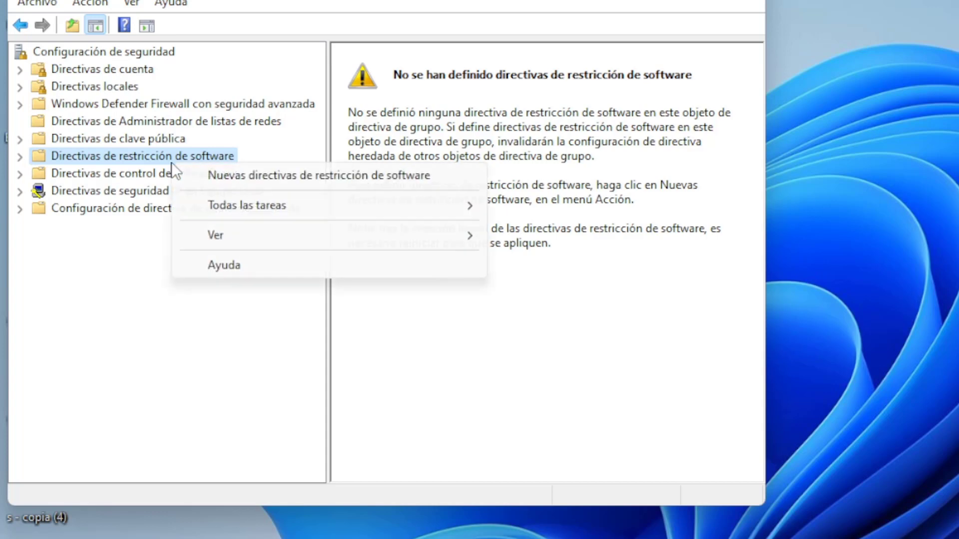
pyautogui.click(263, 179)
pyautogui.click(23, 160)
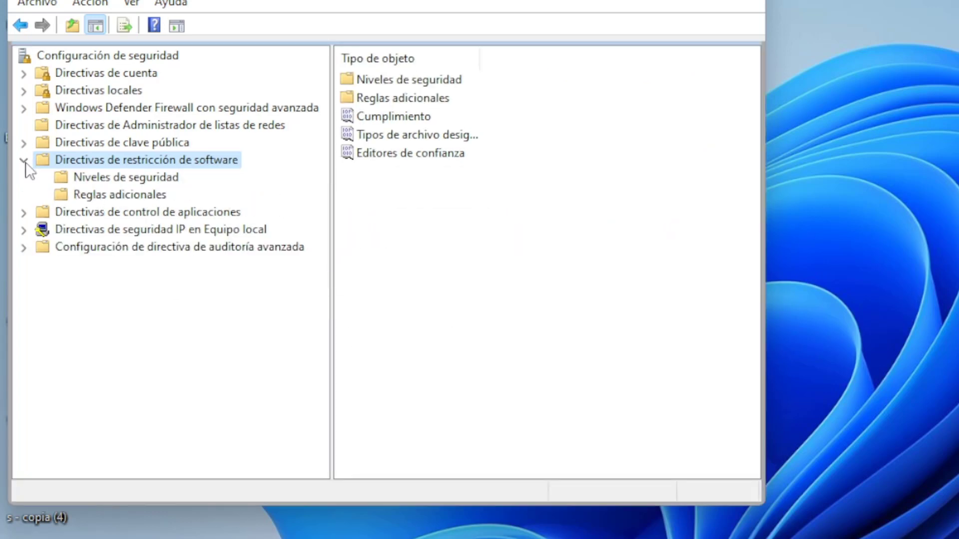
# - Start a new hash rule in the "Reglas adicionales" folder
pyautogui.click(106, 196)
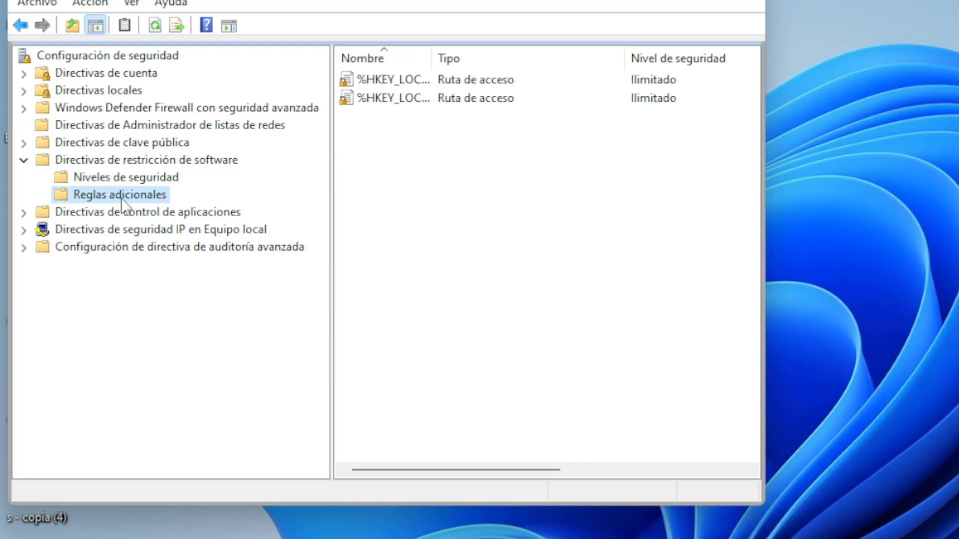
pyautogui.rightClick(121, 198)
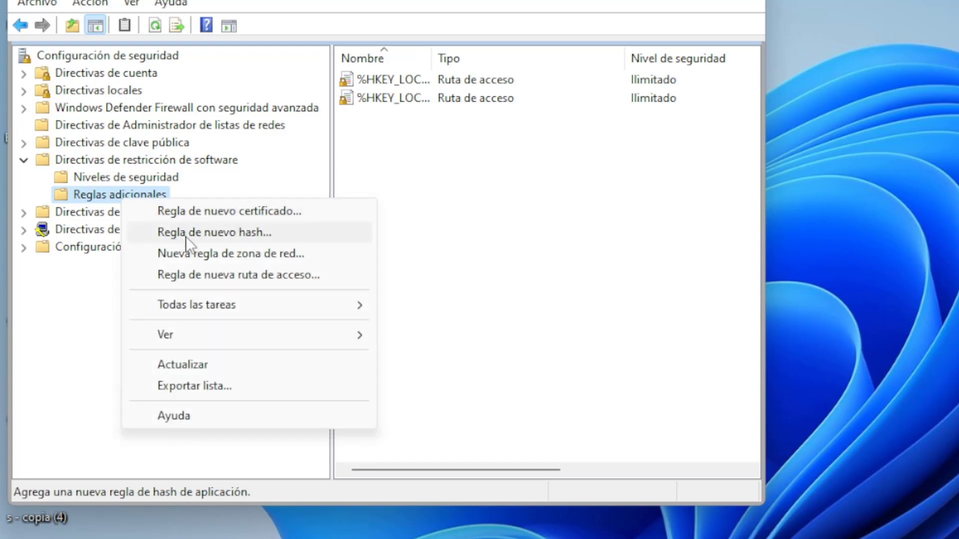
pyautogui.click(219, 234)
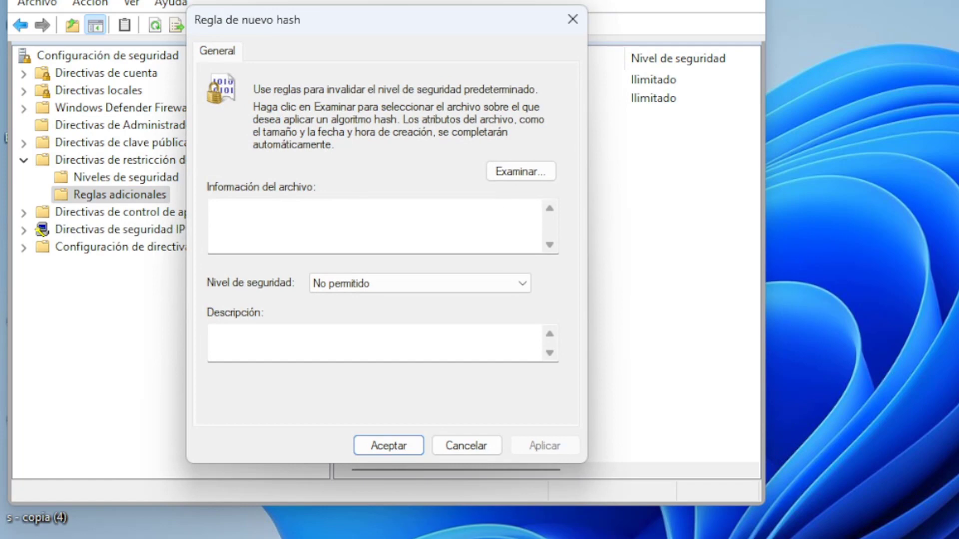
# - Choose the powershell application from %SystemRoot%\SysWOW64\WindowsPowerShell\v1.0 for the hash rule, then apply and accept the rule with level No permitido
pyautogui.click(514, 173)
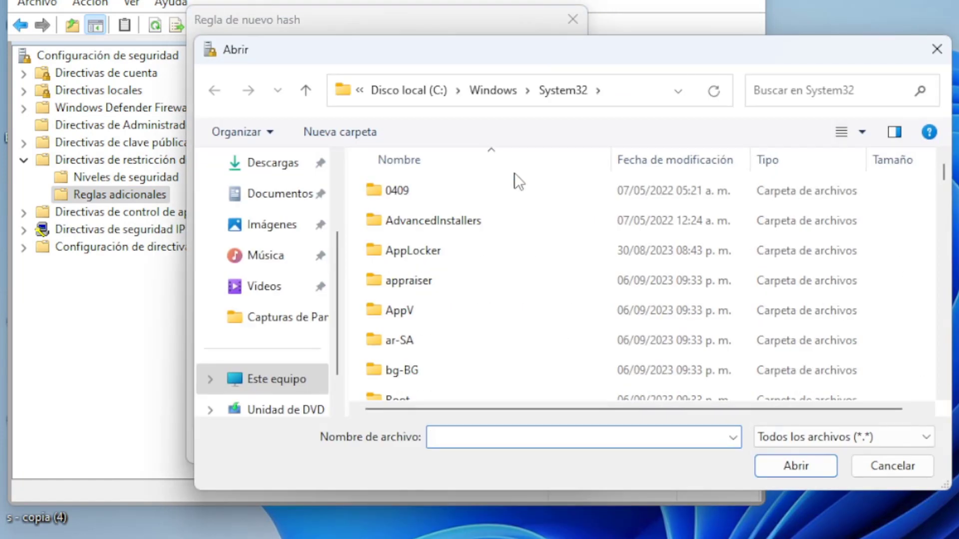
pyautogui.click(628, 91)
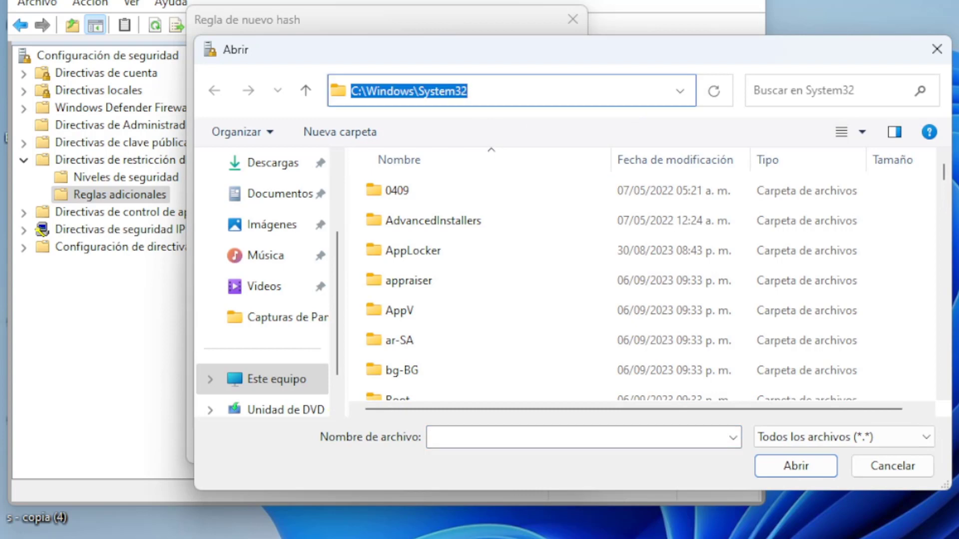
pyautogui.write('%SystemRoot%\\SysWOW64\\WindowsPowerShell\\v1.0')
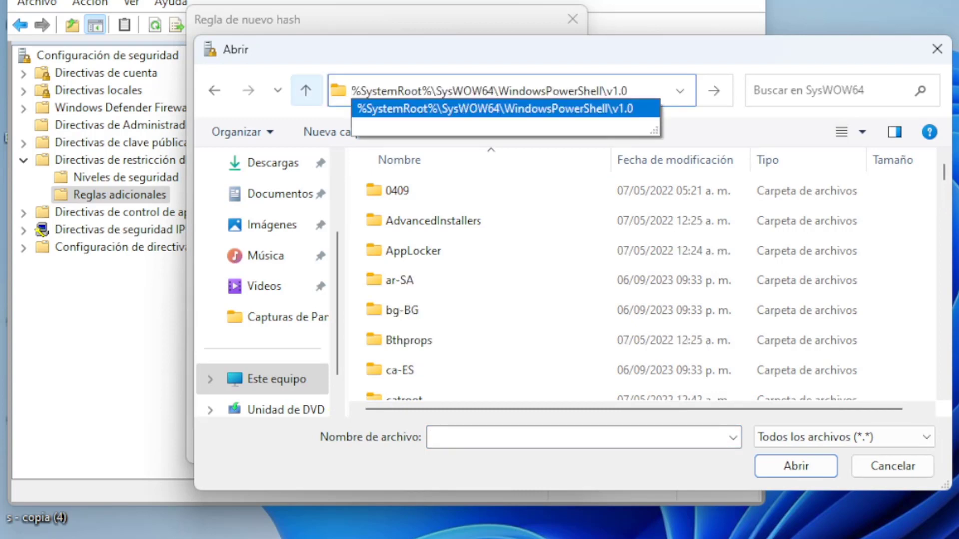
pyautogui.press('Return')
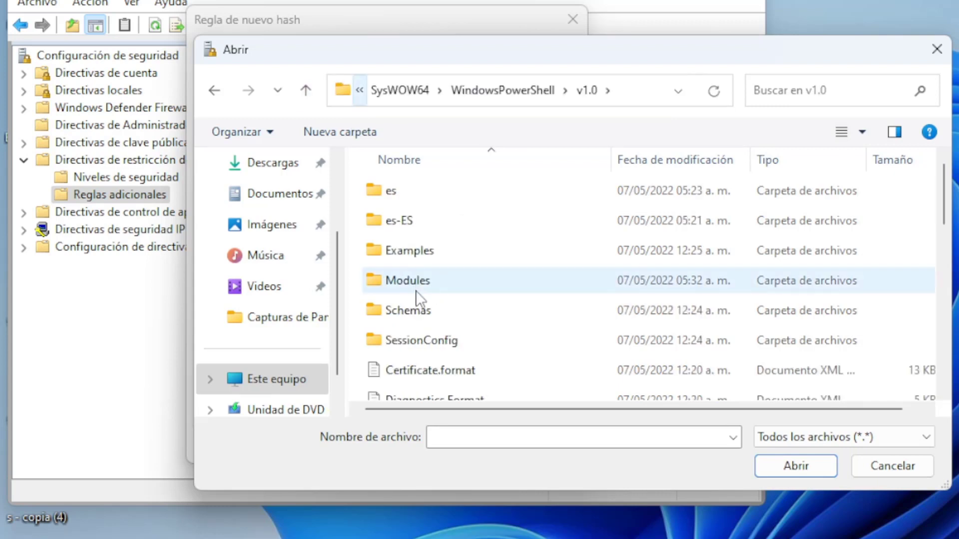
pyautogui.scroll(-4, 424, 310)
pyautogui.click(423, 271)
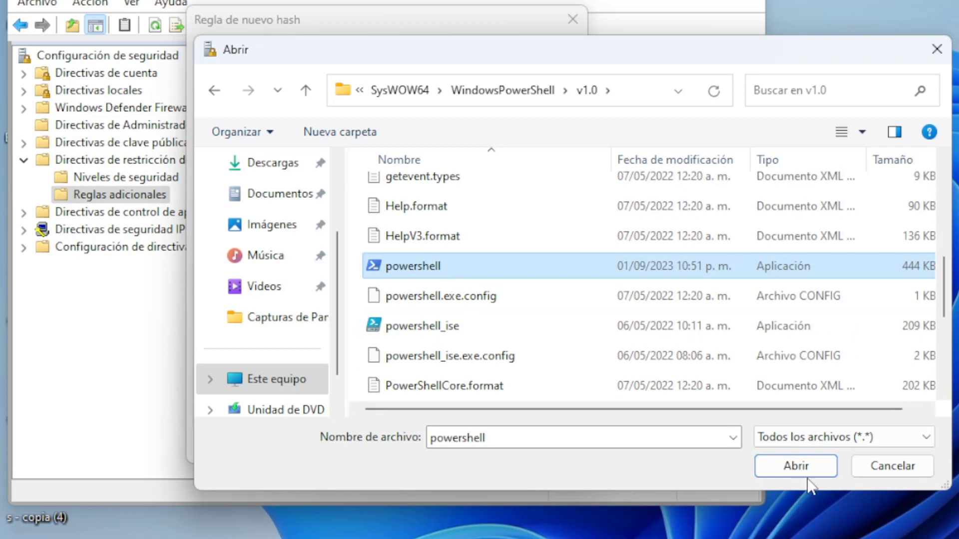
pyautogui.click(795, 466)
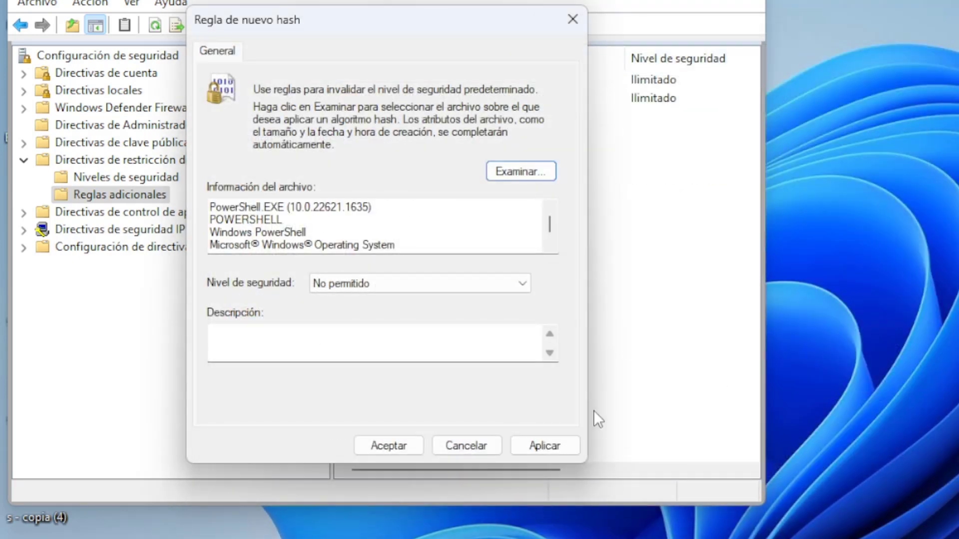
pyautogui.click(544, 448)
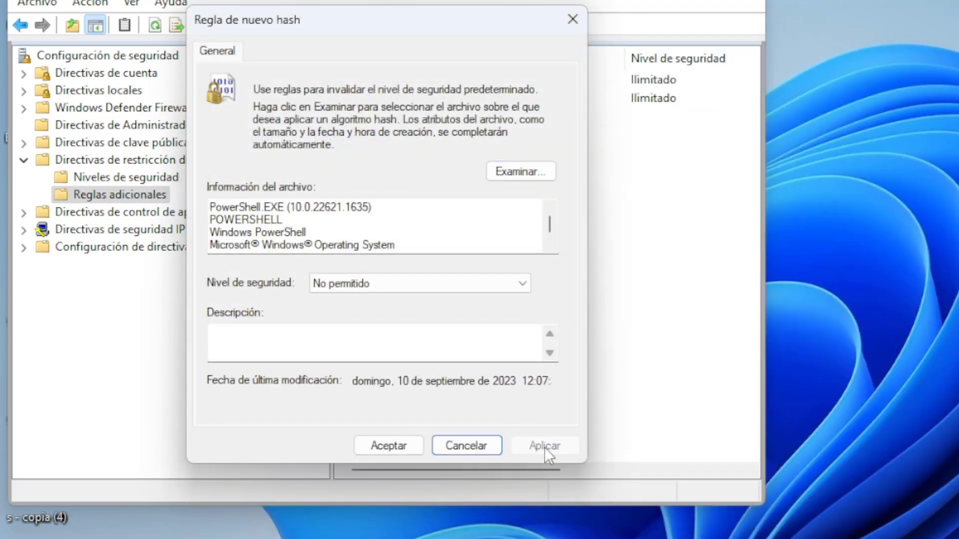
pyautogui.click(388, 445)
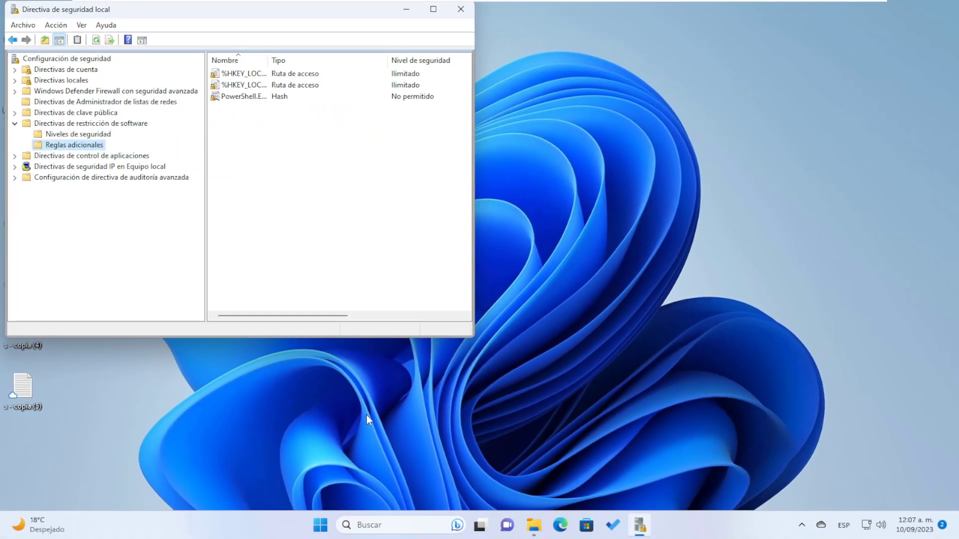
# - Search the Start menu for PowerShell, then dismiss the search
pyautogui.press('super')
pyautogui.write('powe')
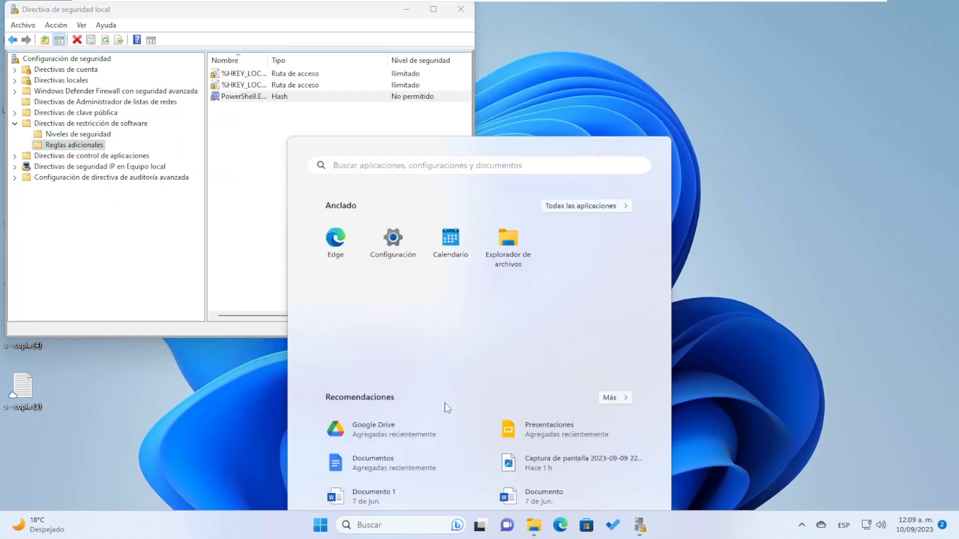
pyautogui.press('Escape')
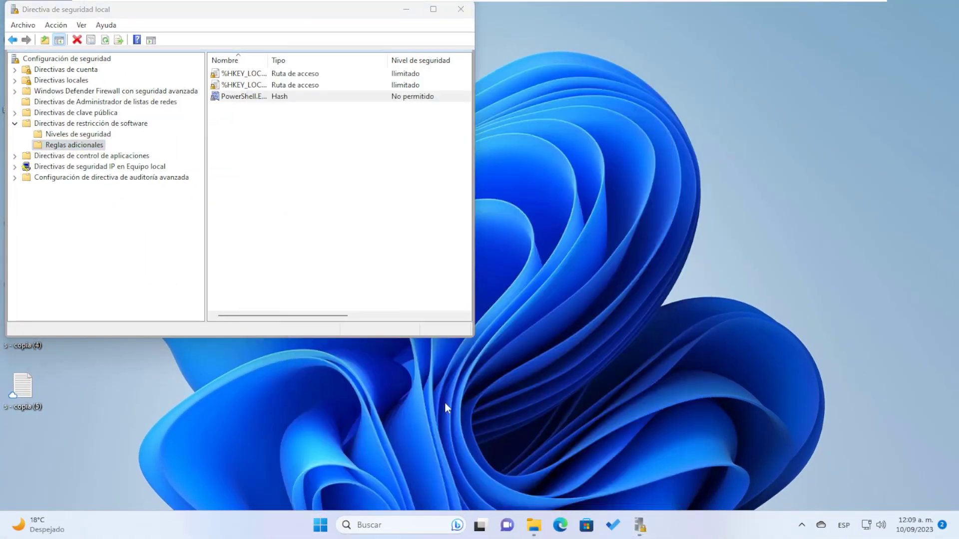
# - Open the Local Group Policy Editor by running gpedit.msc and widen its tree pane
pyautogui.press('super+r')
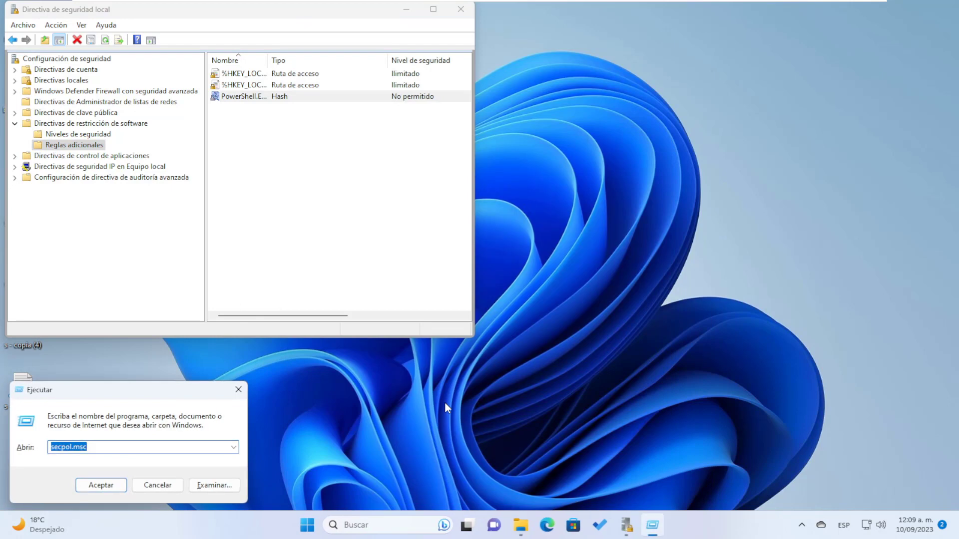
pyautogui.write('bp')
pyautogui.press('BackSpace')
pyautogui.press('BackSpace')
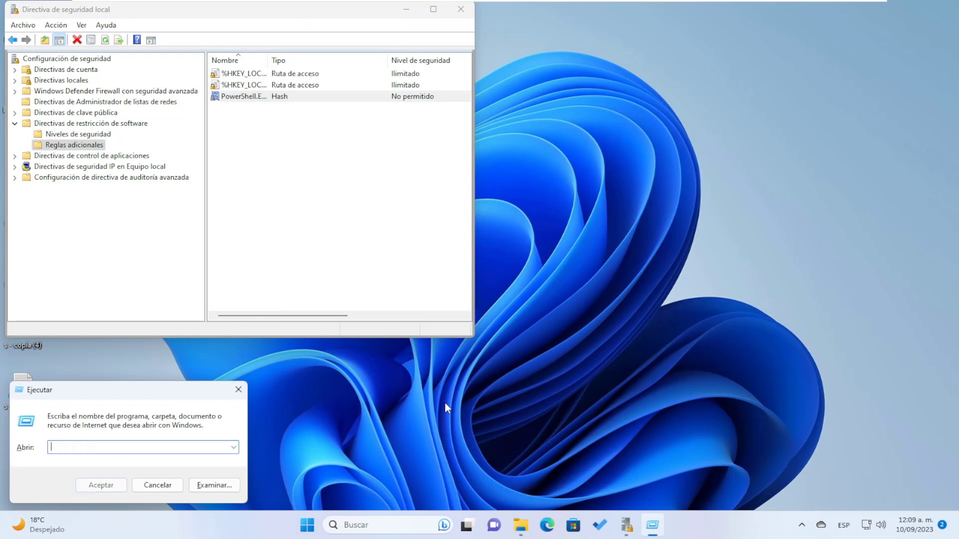
pyautogui.write('gped')
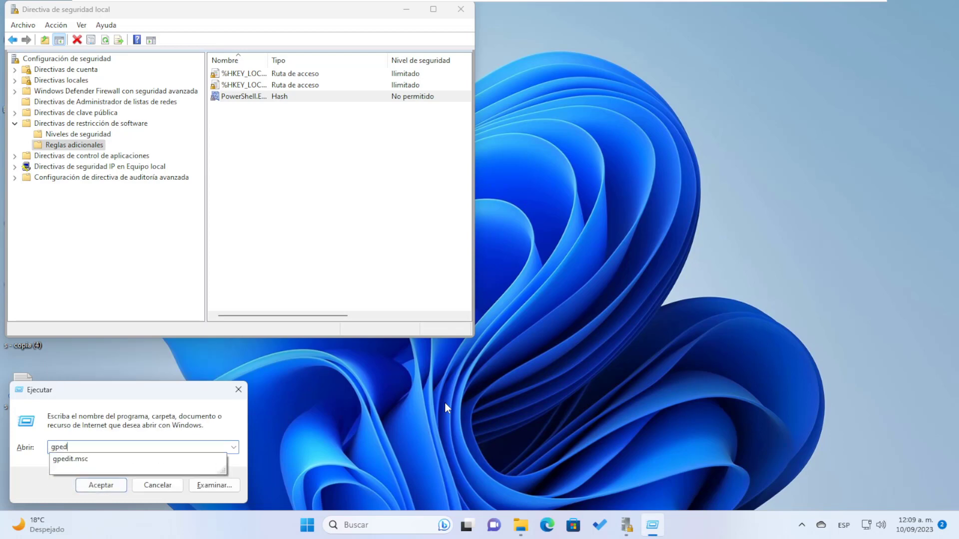
pyautogui.press('Down')
pyautogui.press('Return')
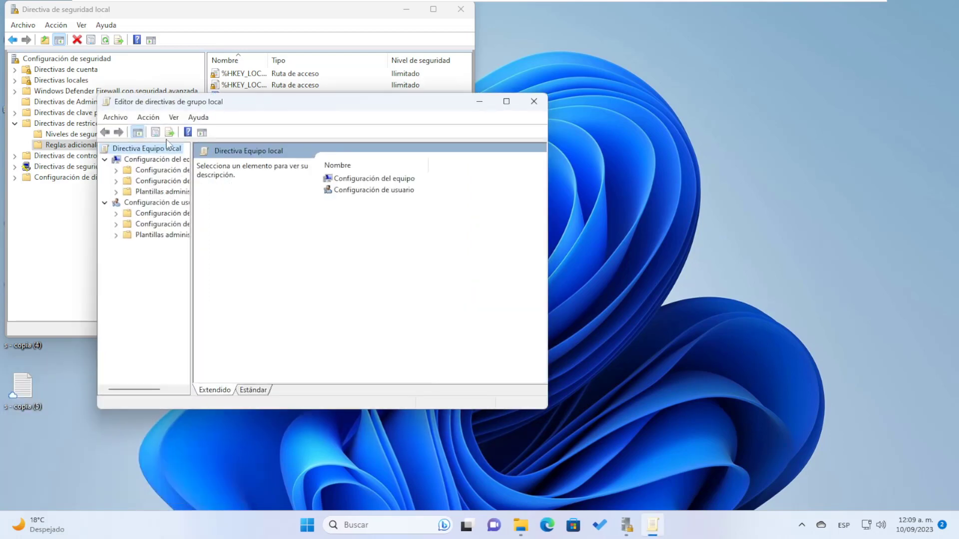
pyautogui.moveTo(191, 214); pyautogui.dragTo(264, 260)
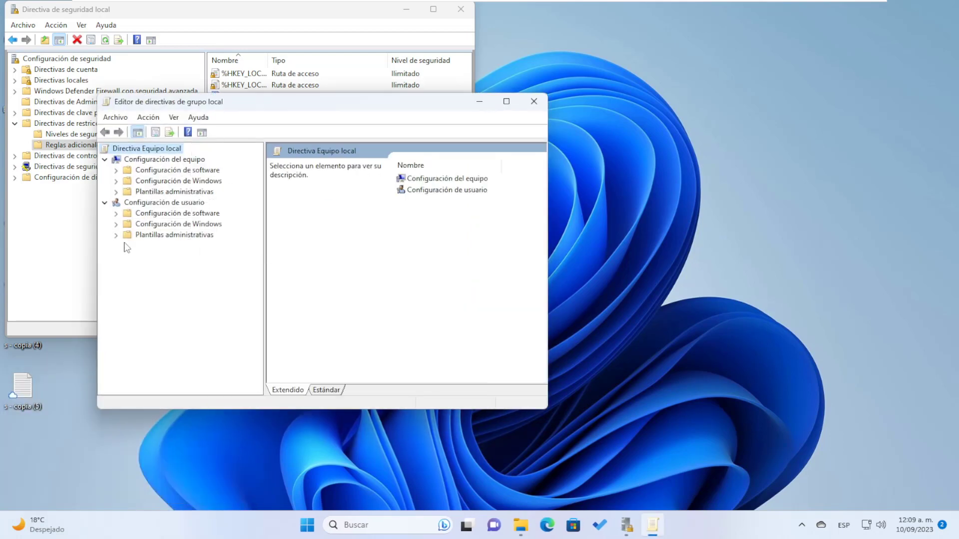
# - Show the Sistema folder under Configuración de usuario > Plantillas administrativas and maximize the editor window
pyautogui.click(159, 204)
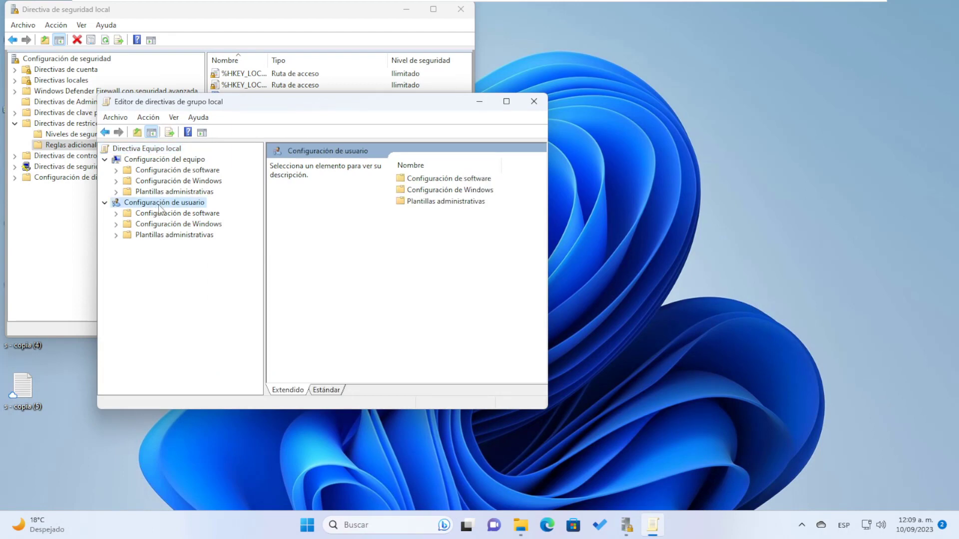
pyautogui.click(158, 235)
pyautogui.click(117, 236)
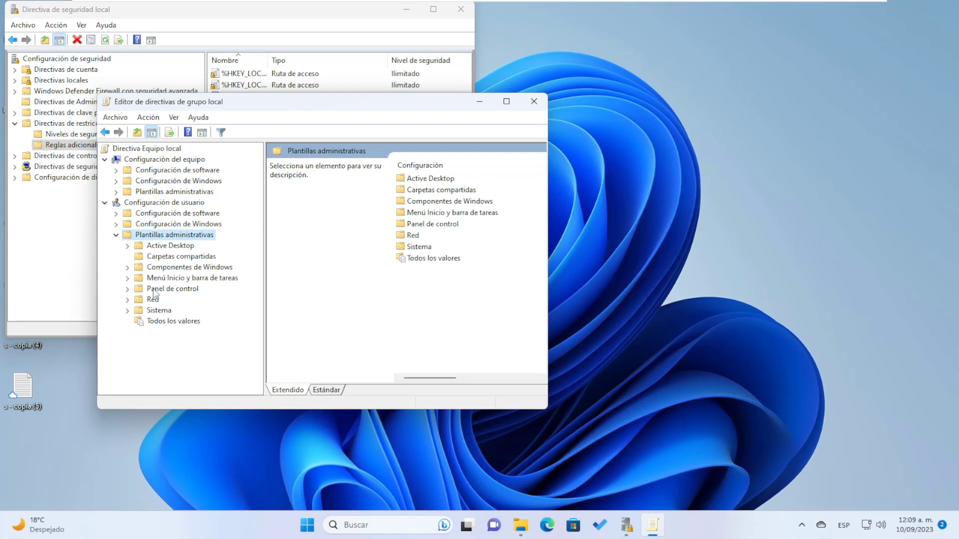
pyautogui.click(158, 311)
pyautogui.click(506, 101)
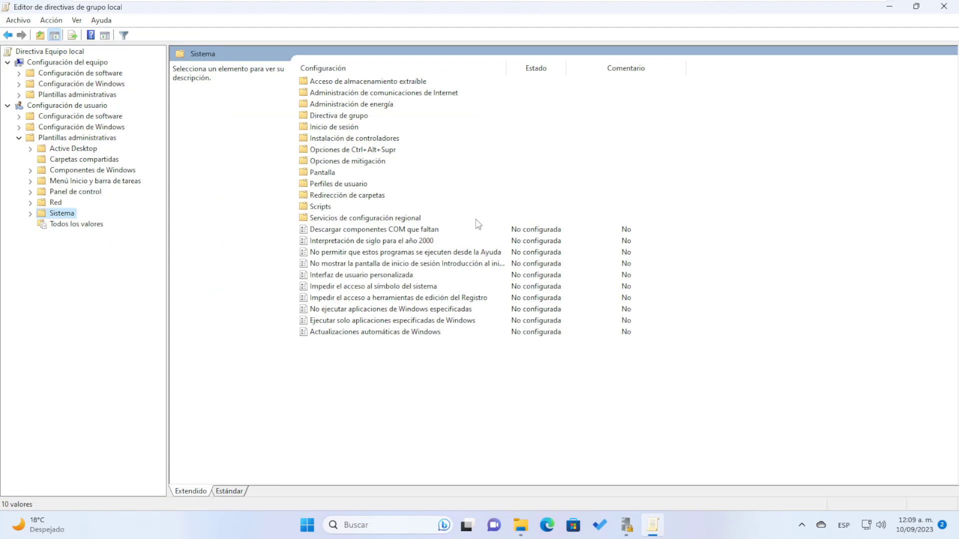
# - Enable the policy "No ejecutar aplicaciones de Windows especificadas" with powershell.exe in its list of disallowed applications, then apply and accept it
pyautogui.doubleClick(353, 310)
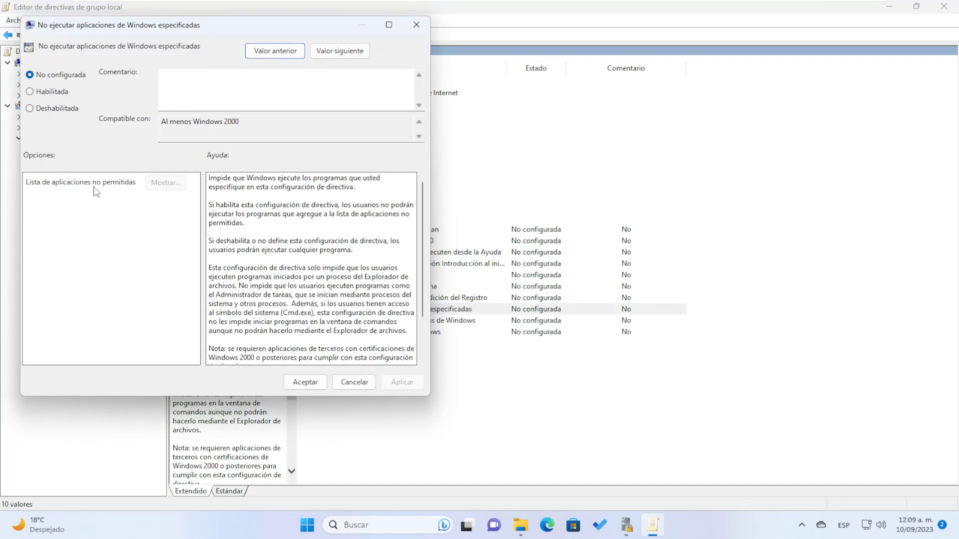
pyautogui.click(38, 95)
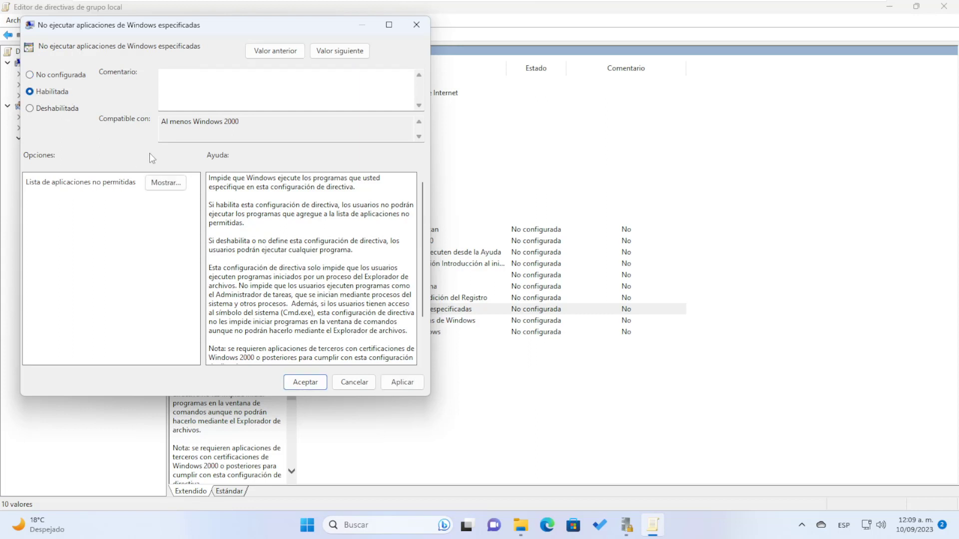
pyautogui.click(166, 183)
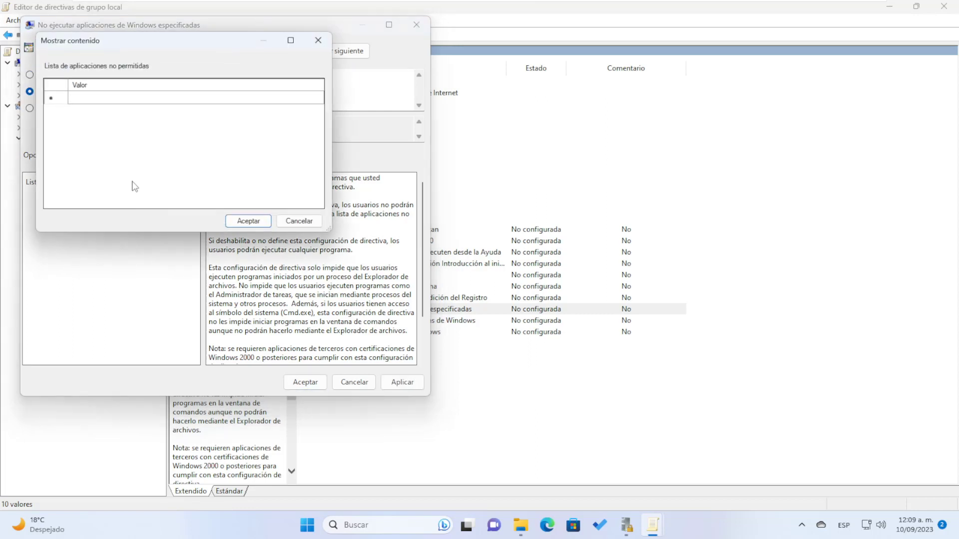
pyautogui.click(167, 98)
pyautogui.write('powershell.exe')
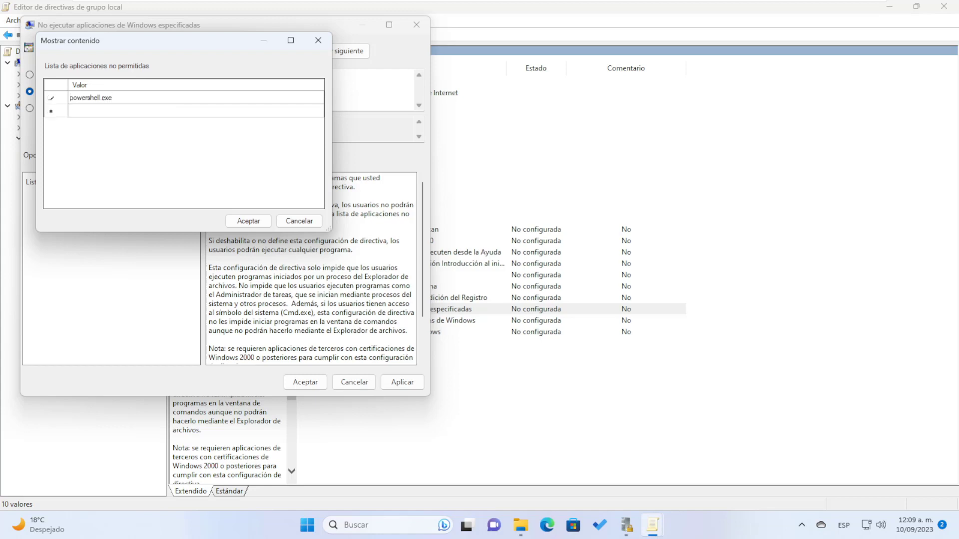
pyautogui.click(249, 221)
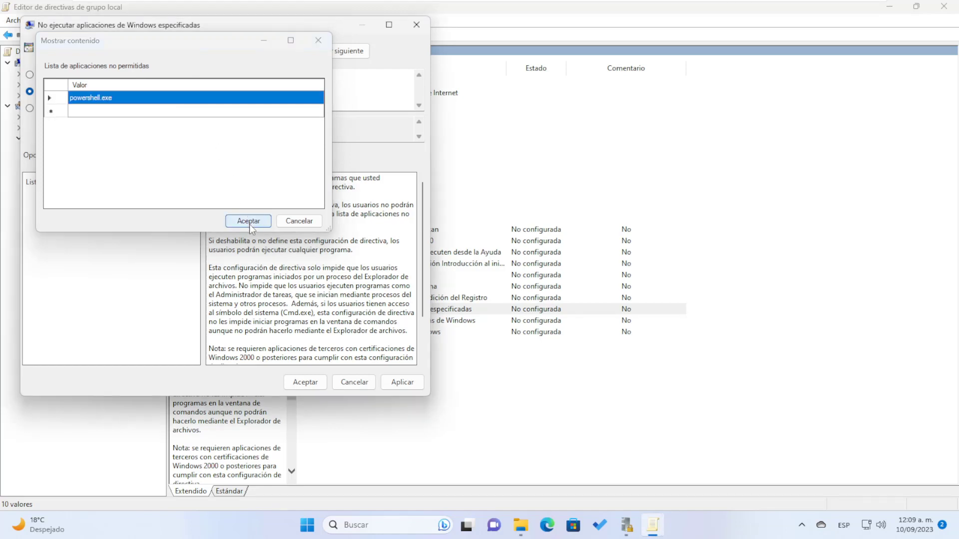
pyautogui.click(403, 384)
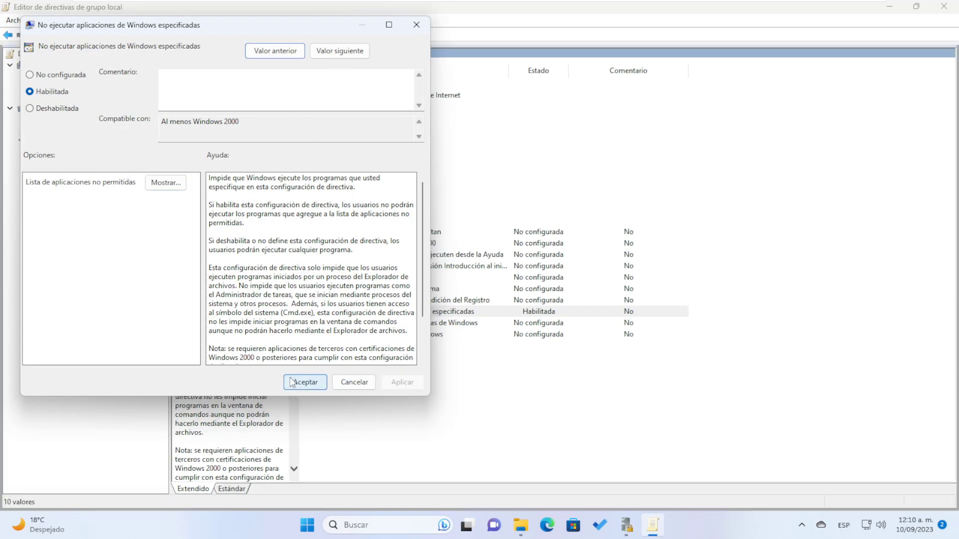
pyautogui.click(296, 385)
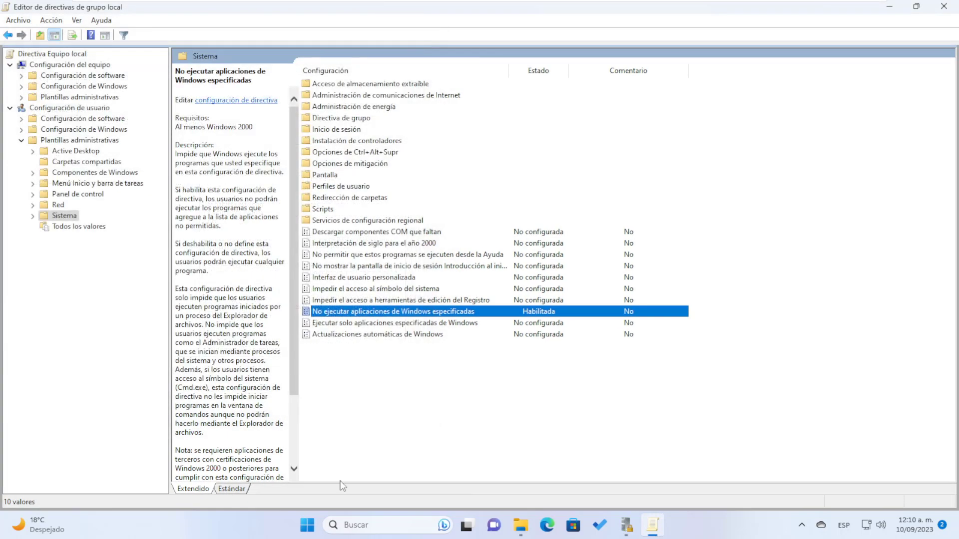
# - Search the Start menu for "power" to look up Windows PowerShell, then close the search
pyautogui.click(306, 525)
pyautogui.write('pow')
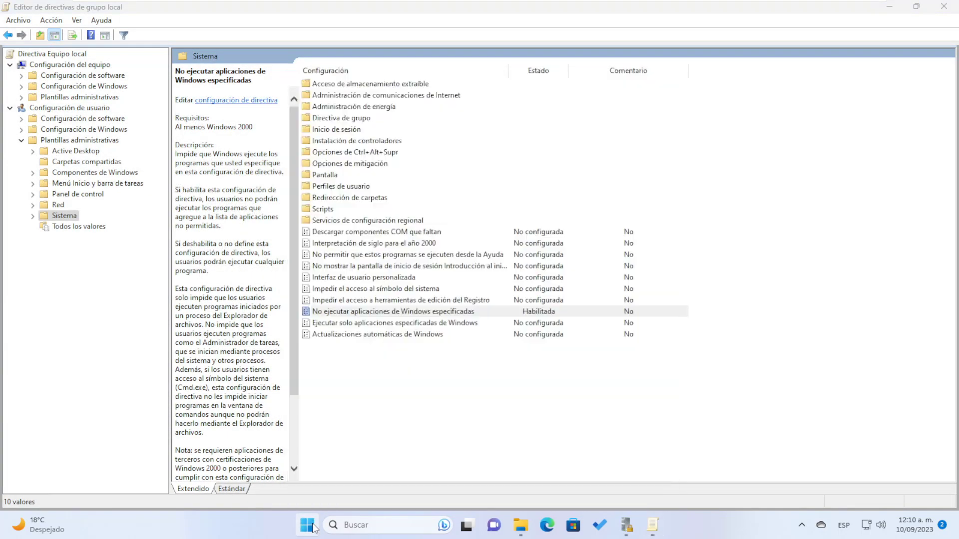
pyautogui.write('er')
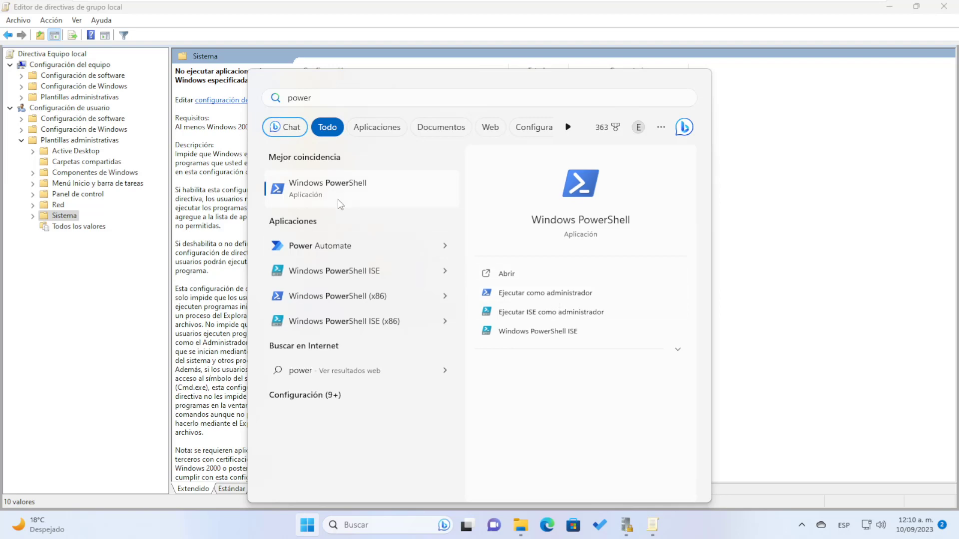
pyautogui.click(768, 282)
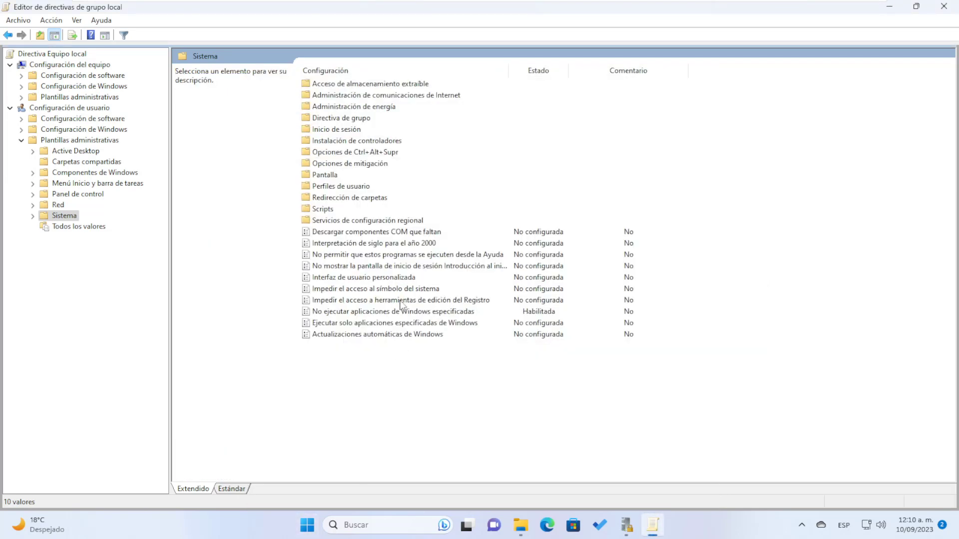
# - Set the policy "No ejecutar aplicaciones de Windows especificadas" to No configurada, apply and accept it, and close the Group Policy Editor
pyautogui.doubleClick(400, 312)
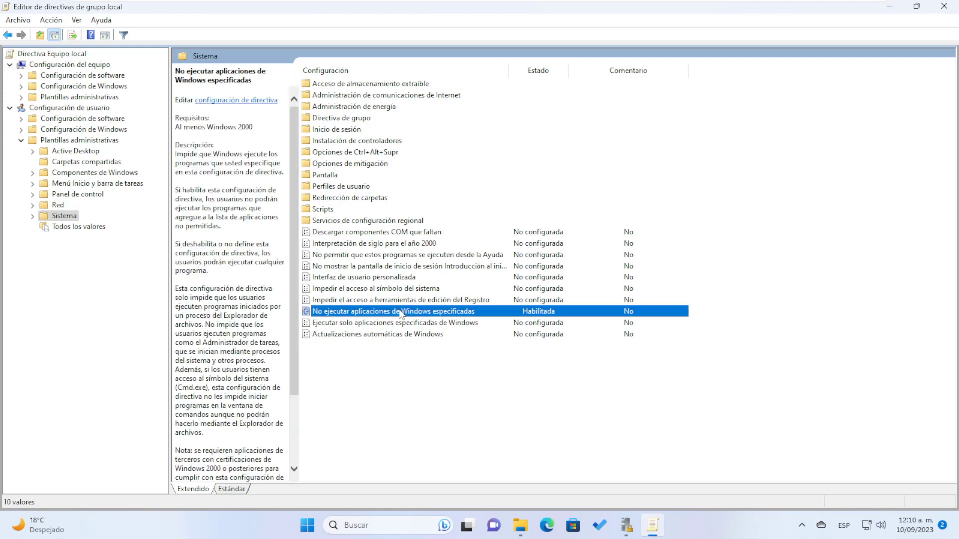
pyautogui.click(125, 153)
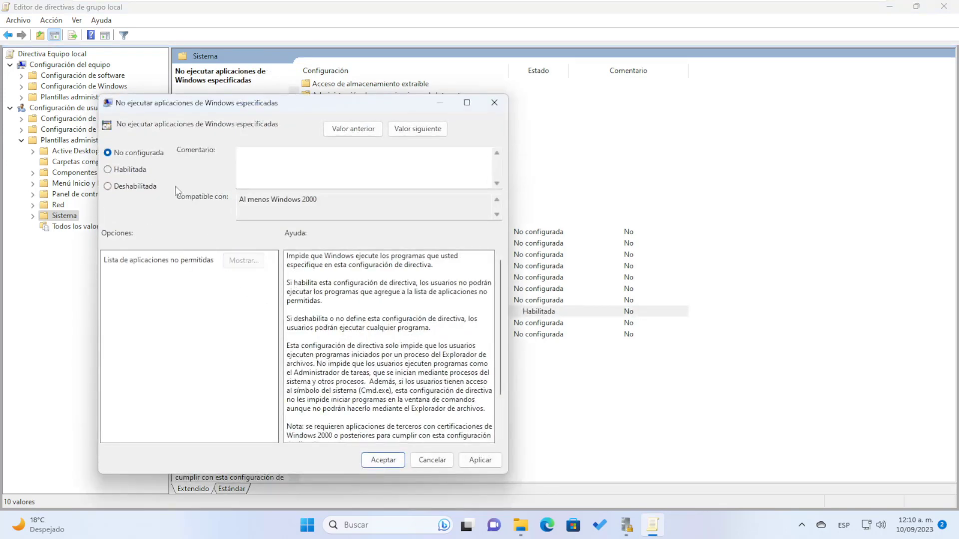
pyautogui.click(480, 460)
pyautogui.click(384, 460)
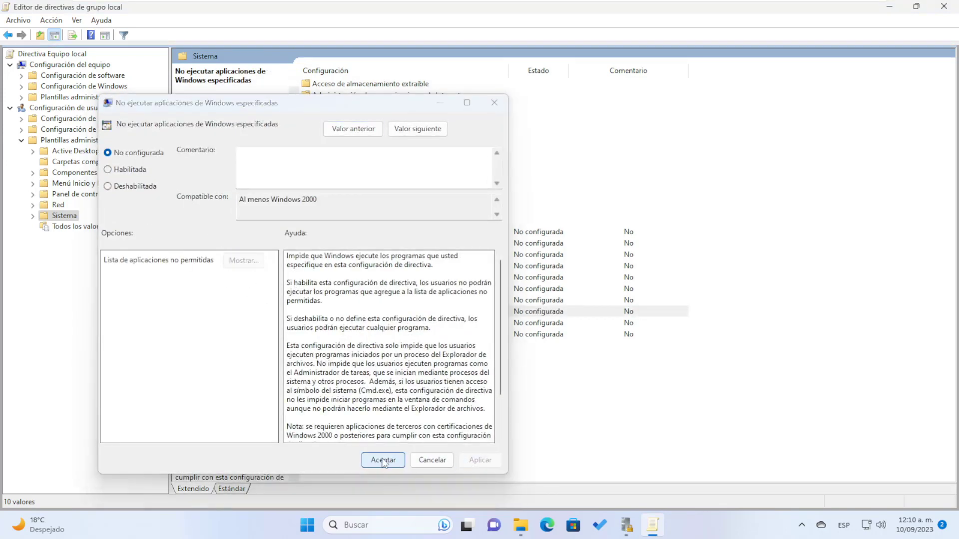
pyautogui.click(942, 7)
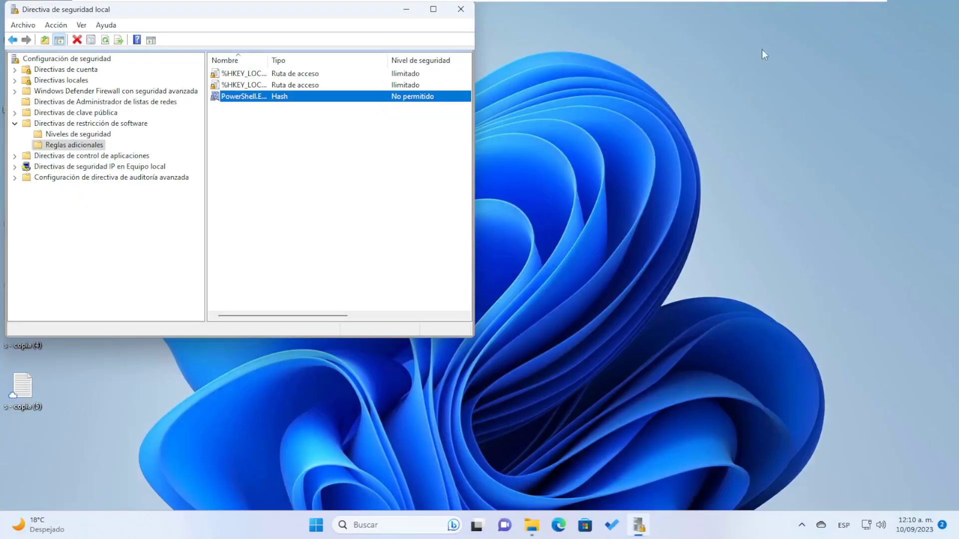
# - Permanently delete the PowerShell hash rule from "Reglas adicionales" and close the Local Security Policy console
pyautogui.rightClick(244, 97)
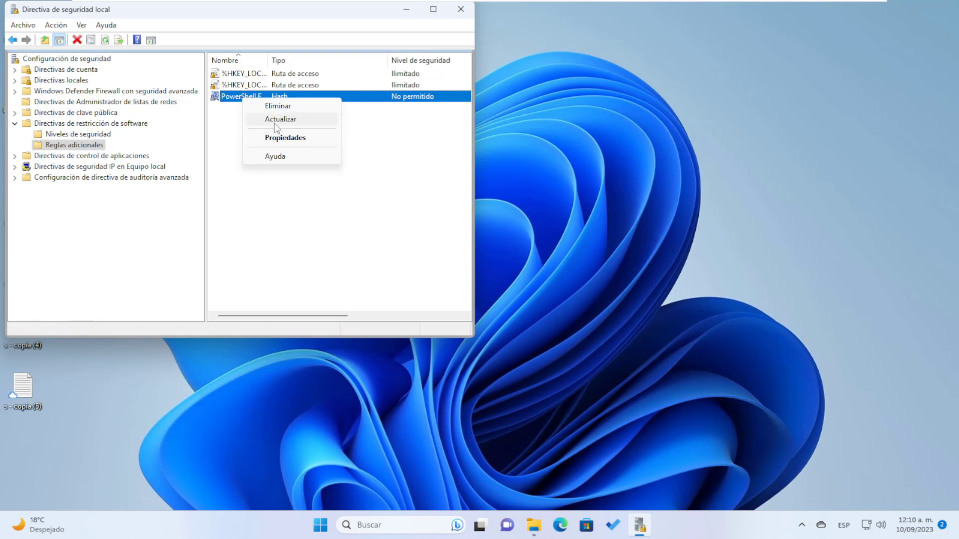
pyautogui.click(279, 106)
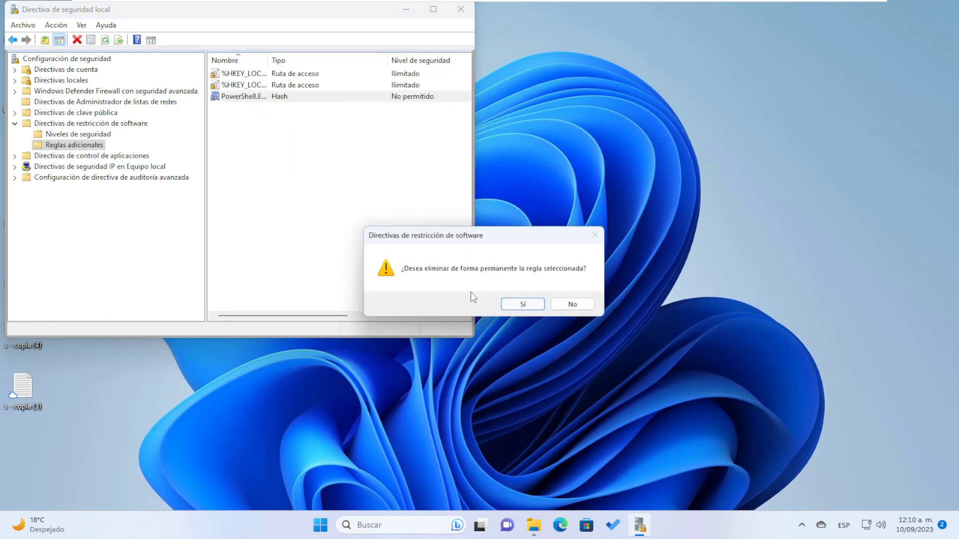
pyautogui.click(523, 305)
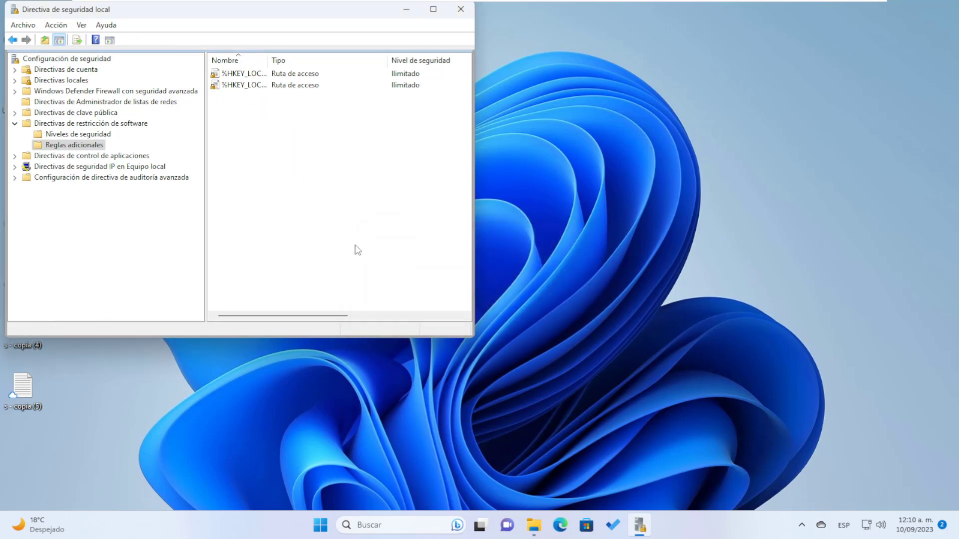
pyautogui.click(461, 9)
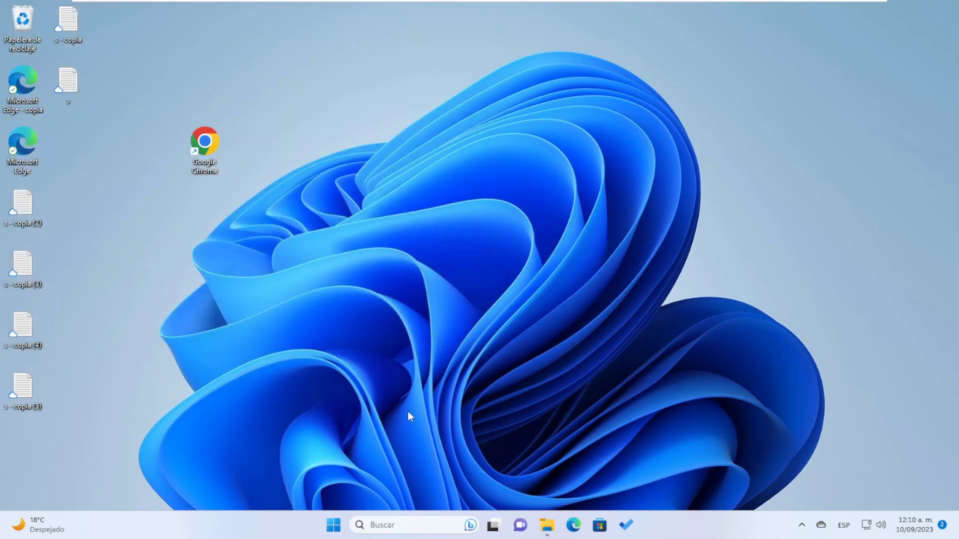
# - Launch Windows PowerShell from a Start menu search for "power" to test access, then close its window
pyautogui.click(334, 525)
pyautogui.write('power')
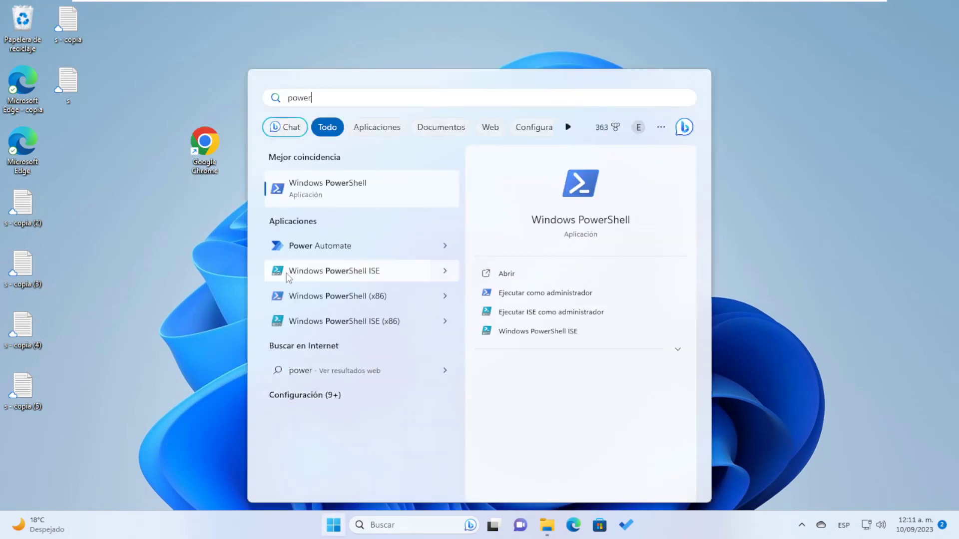
pyautogui.click(315, 194)
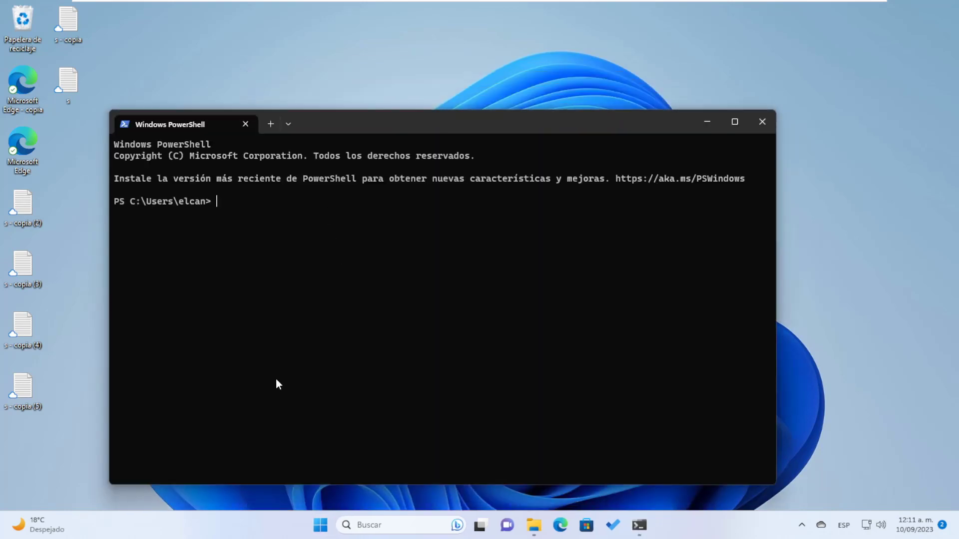
pyautogui.click(763, 122)
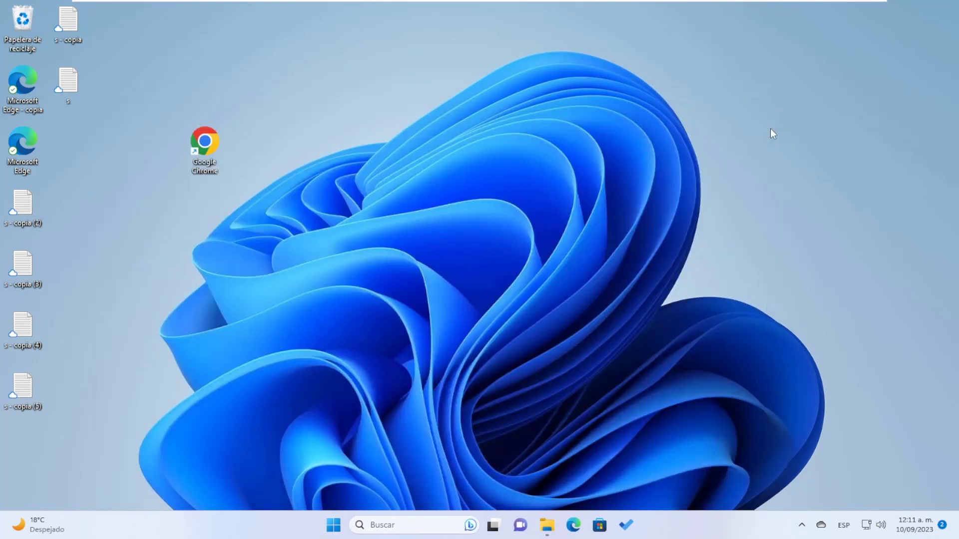